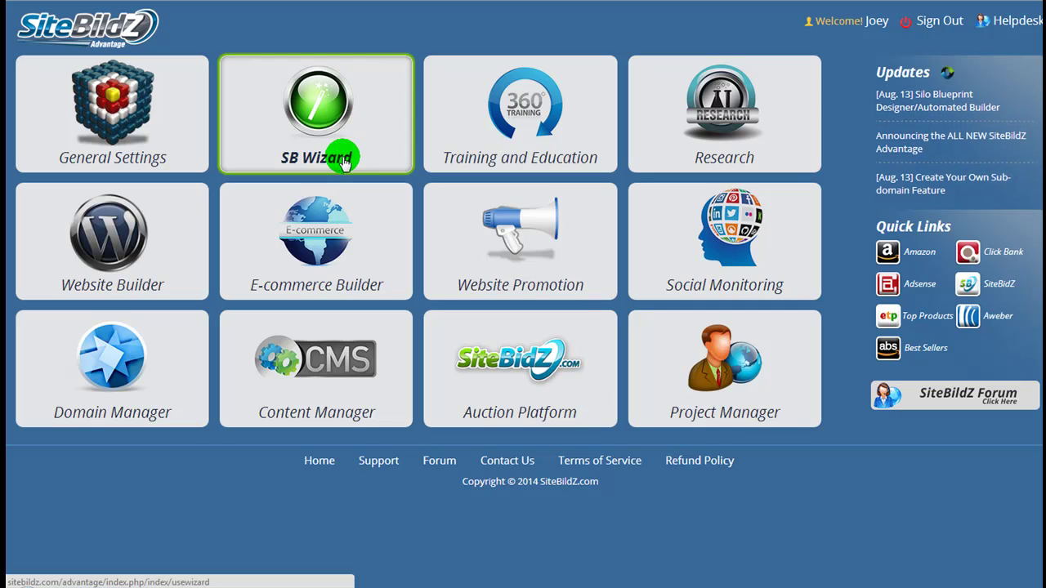
Create the subdomain silo-example1.xtrapages.com for the Silo-example project in the Domain Manager
left_click(114, 362)
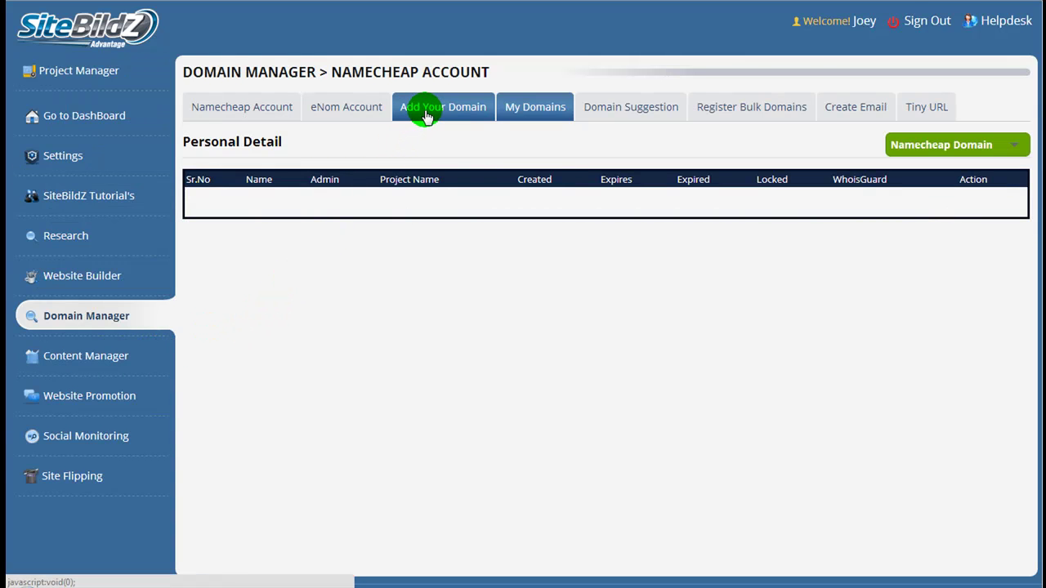
left_click(425, 117)
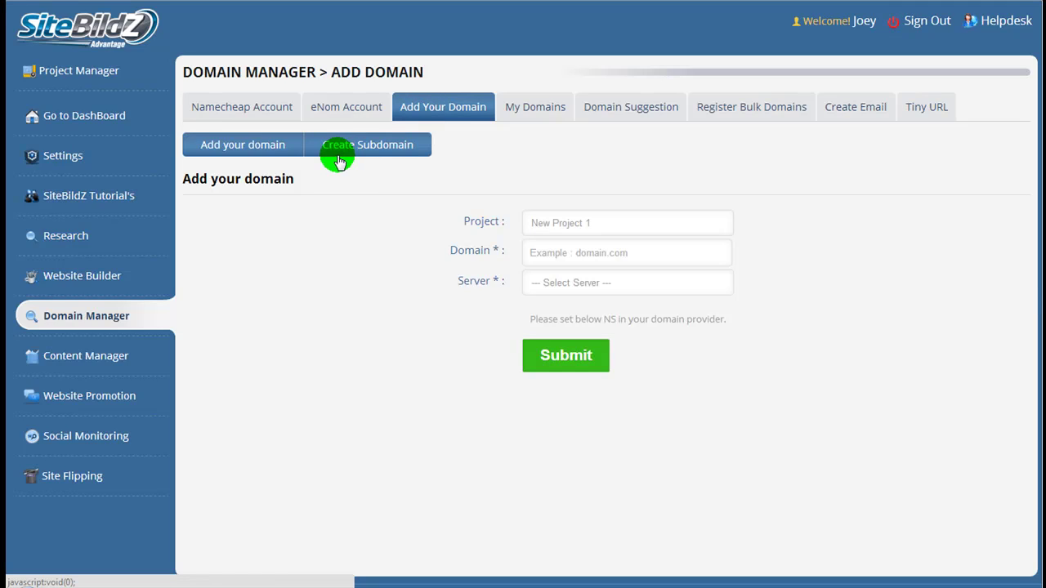
left_click(358, 145)
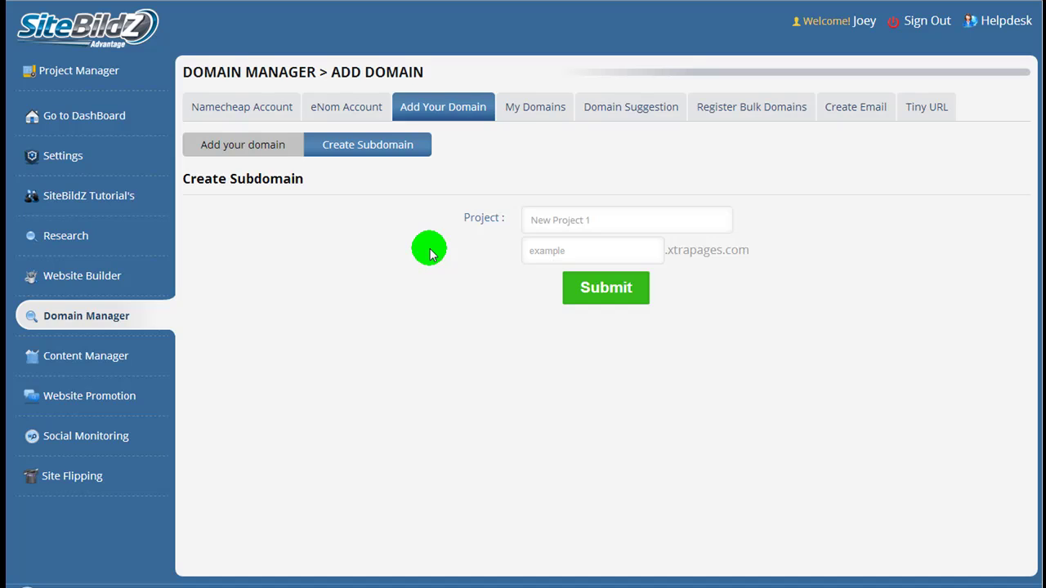
left_click(616, 224)
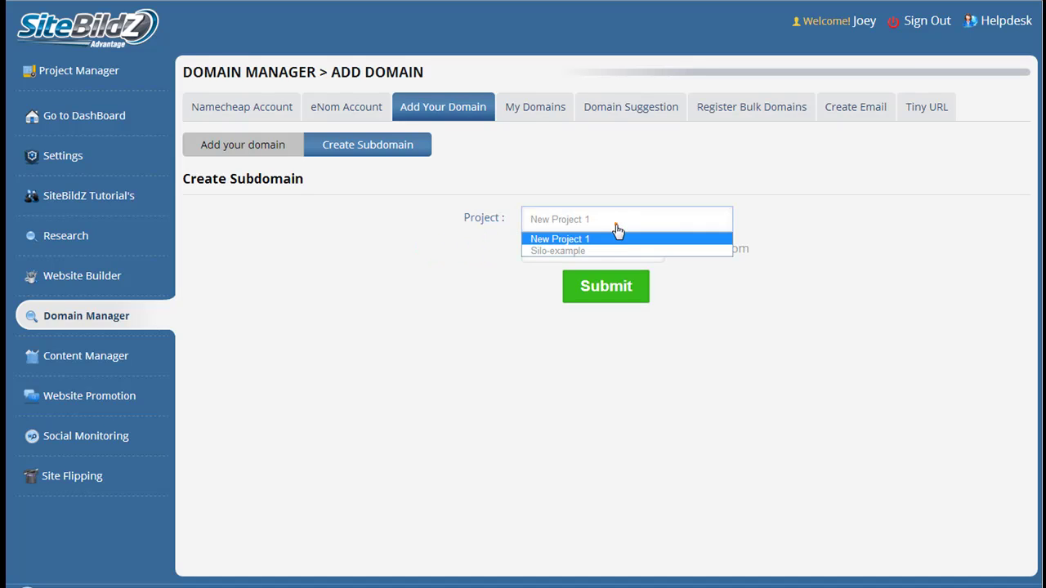
left_click(553, 251)
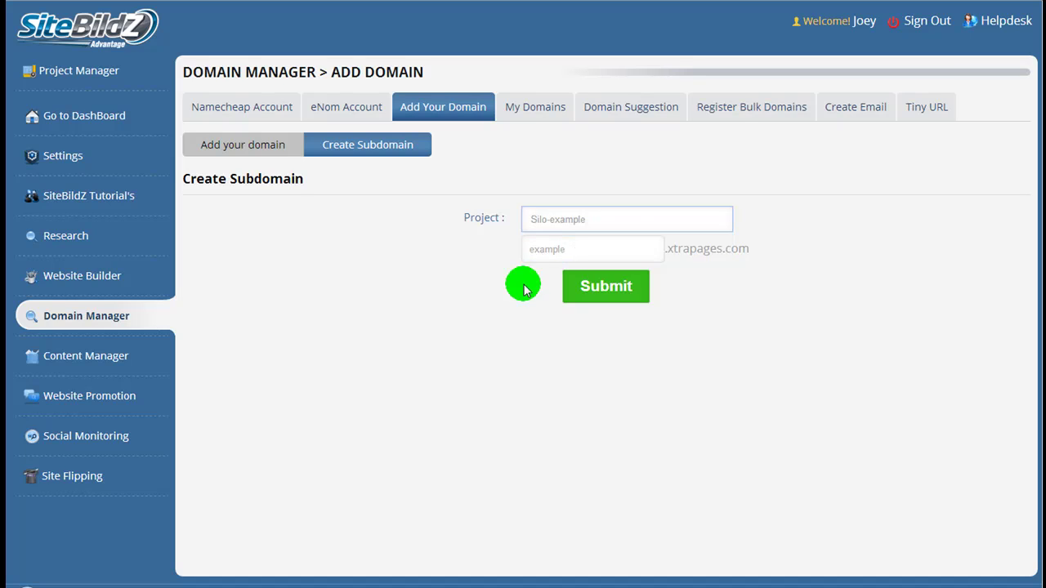
left_click(548, 249)
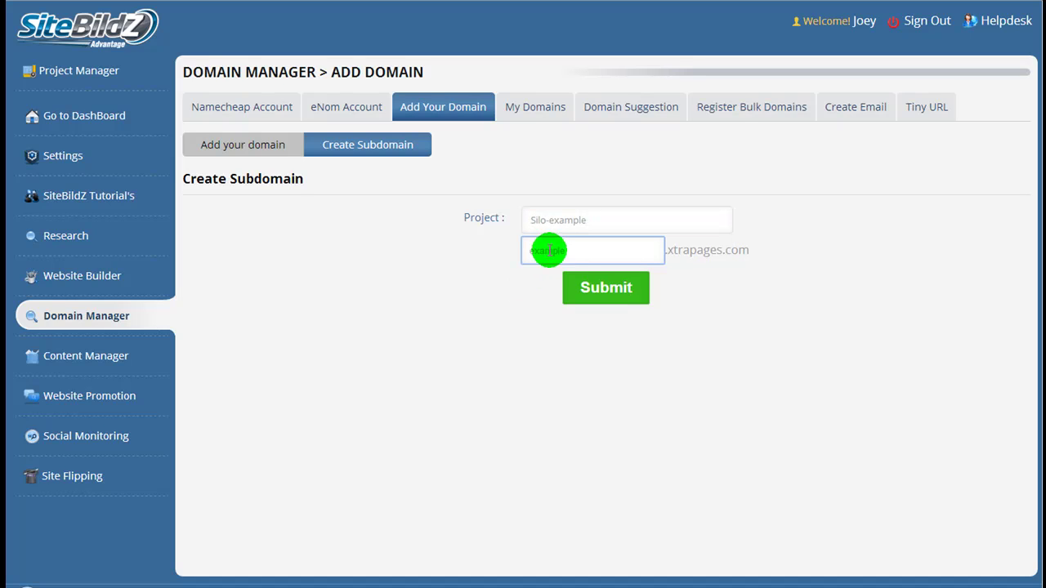
type("silo-example1")
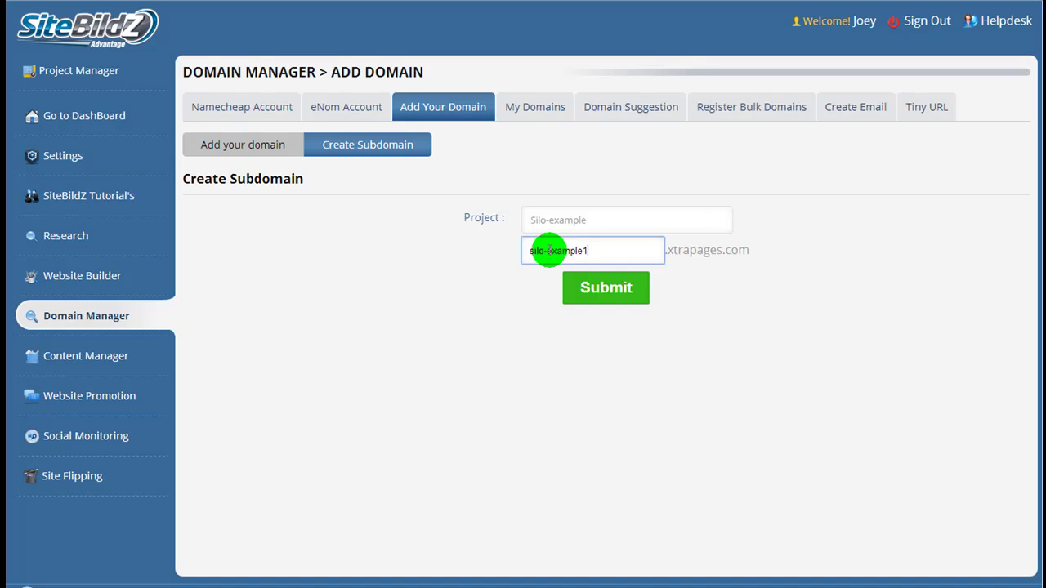
left_click(585, 287)
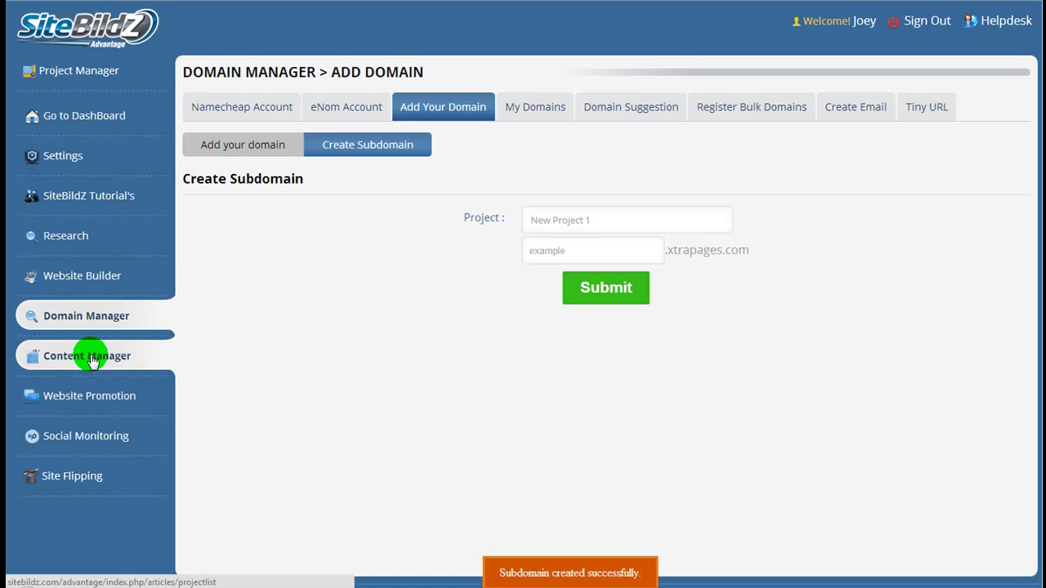
Go to the Website Builder and proceed with the Silo-example project
left_click(94, 277)
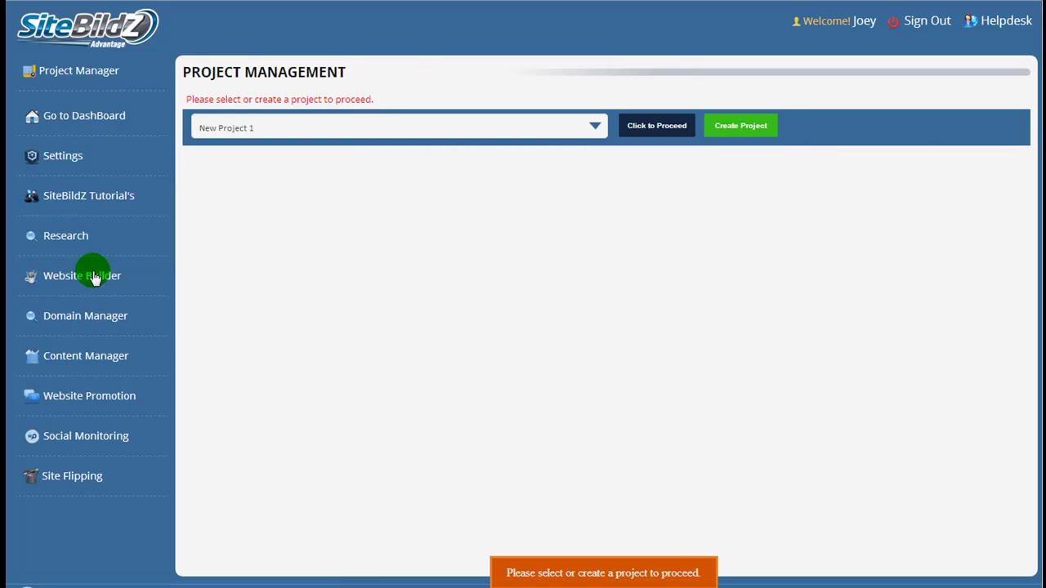
left_click(358, 124)
left_click(348, 155)
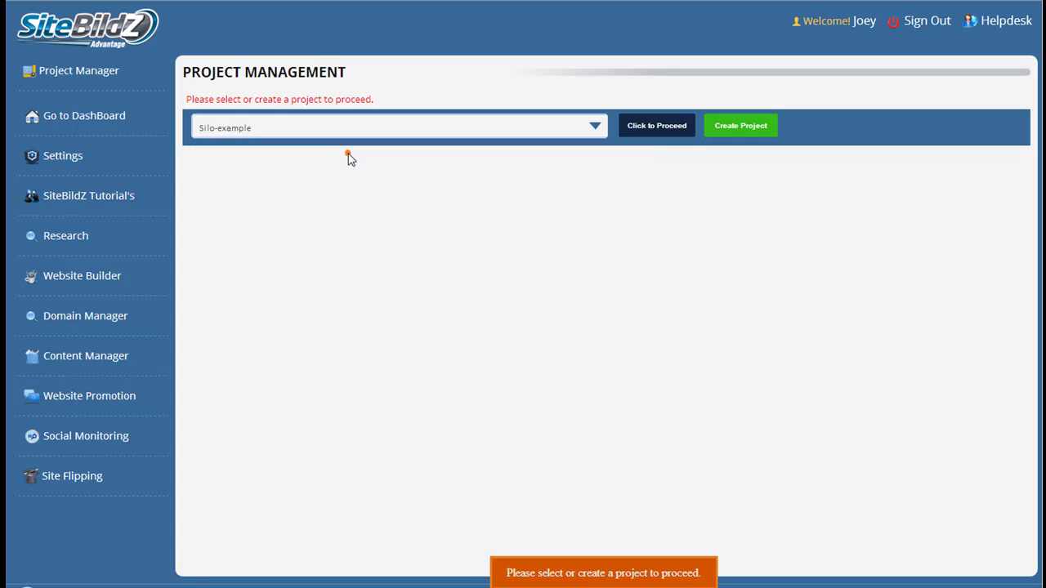
left_click(645, 126)
left_click(646, 122)
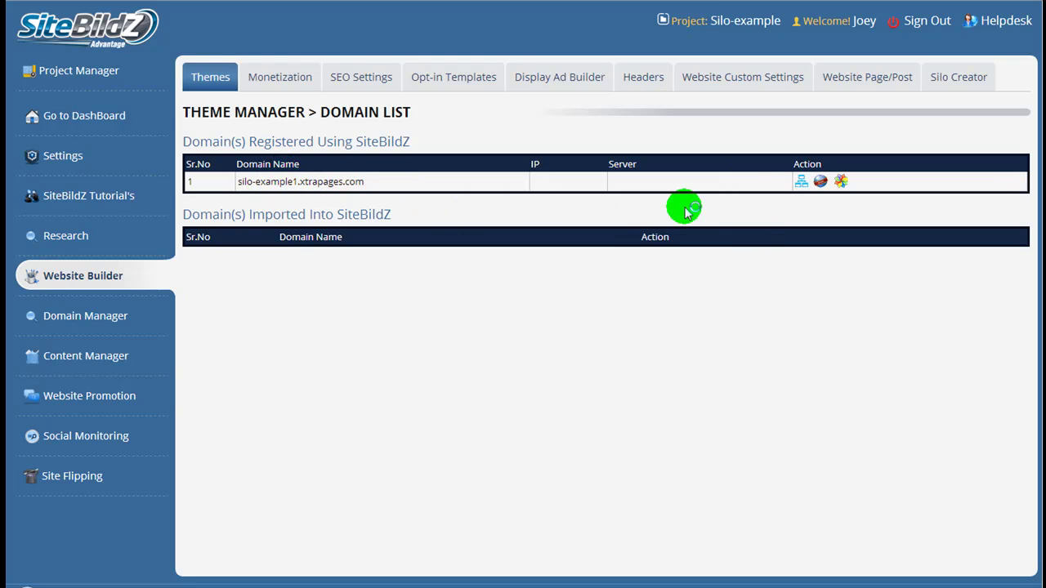
Start a full Theme with Wordpress installation for silo-example1.xtrapages.com and accept the confirmation
left_click(842, 184)
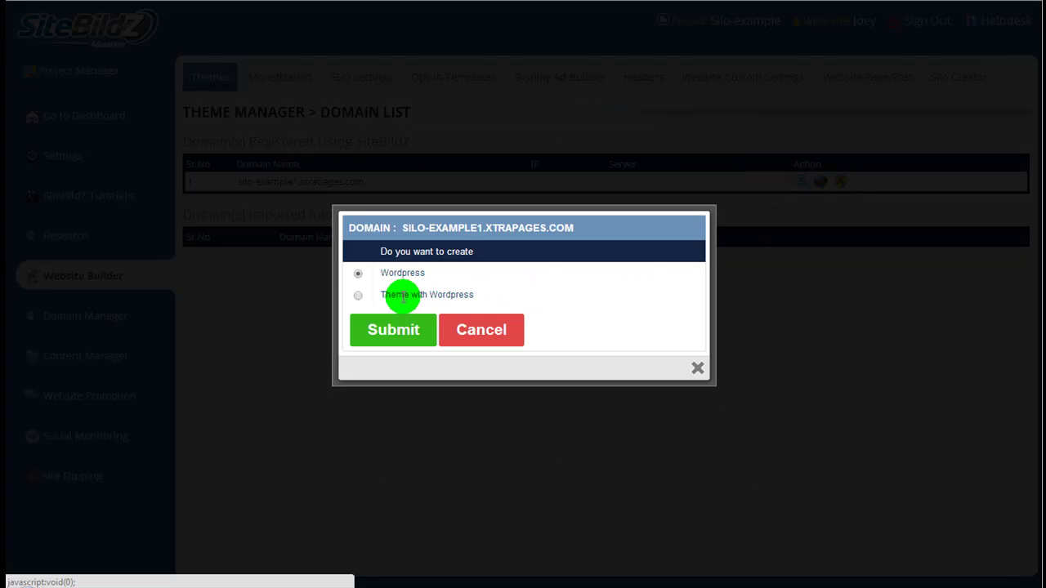
left_click(362, 296)
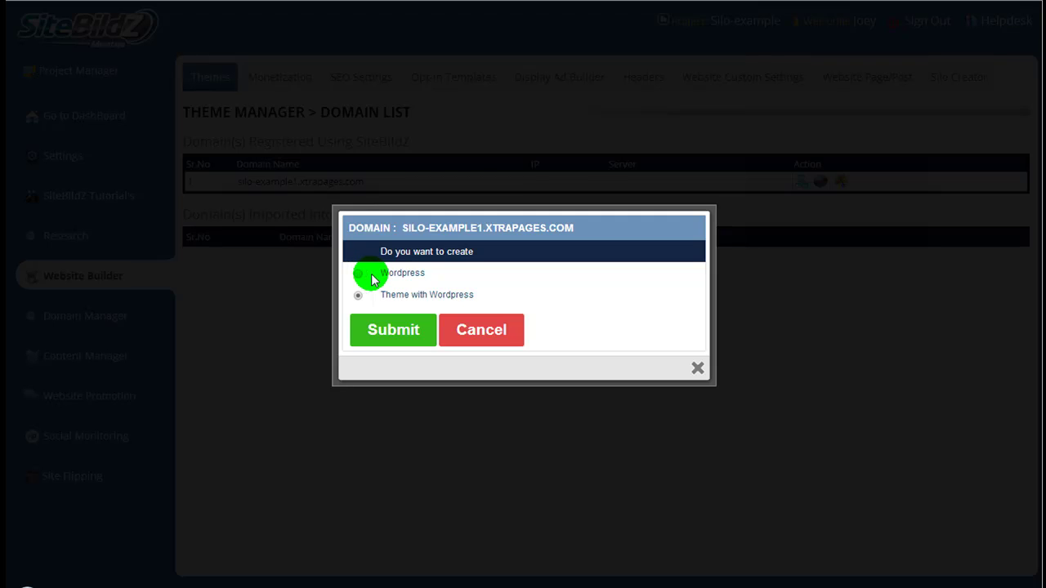
left_click(390, 331)
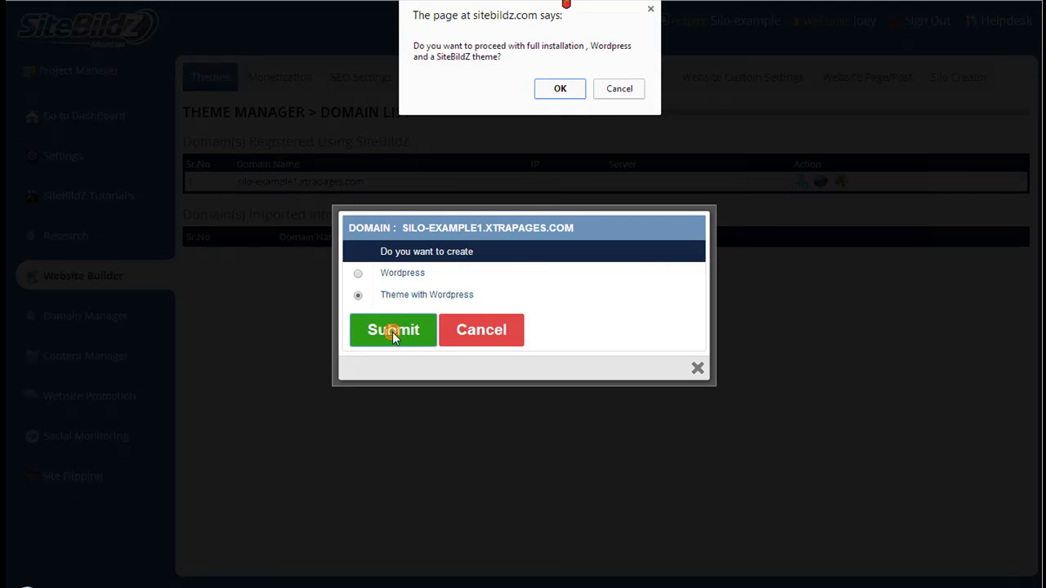
left_click(555, 86)
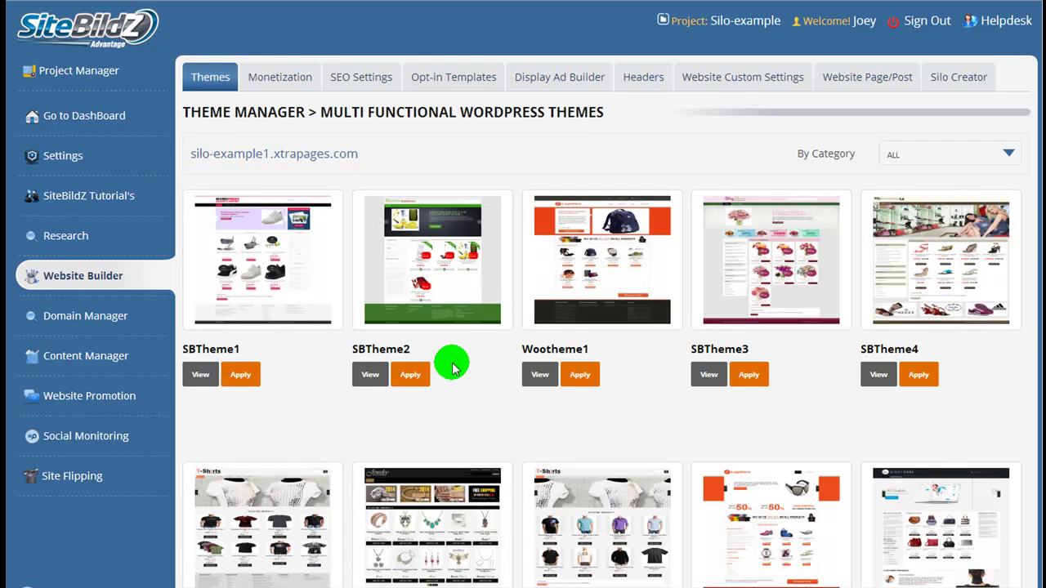
Filter the theme gallery to Affiliate Themes and apply SBTheme7 to the domain
scroll(452, 370, "down", 3)
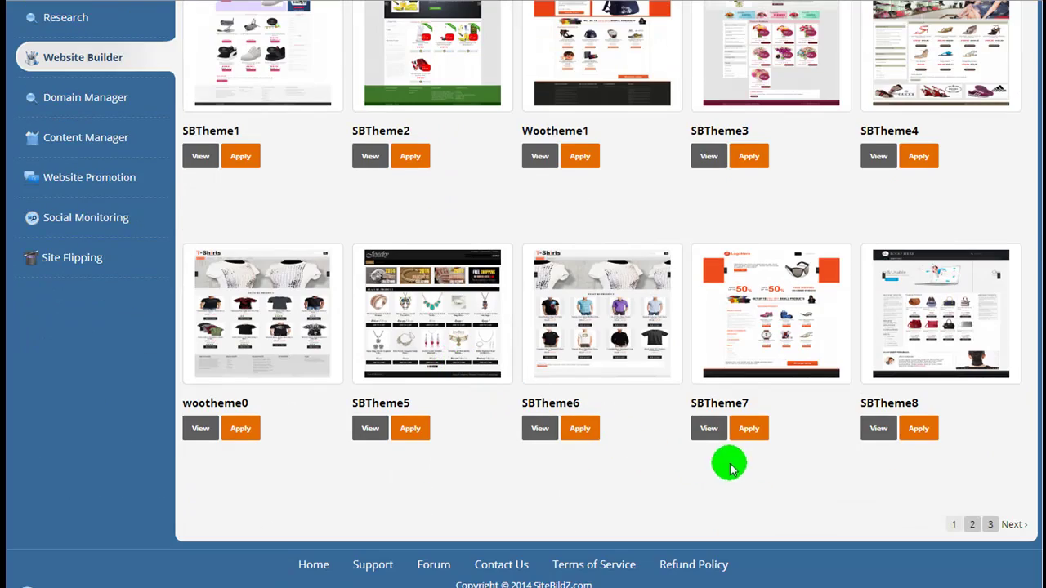
scroll(785, 462, "up", 3)
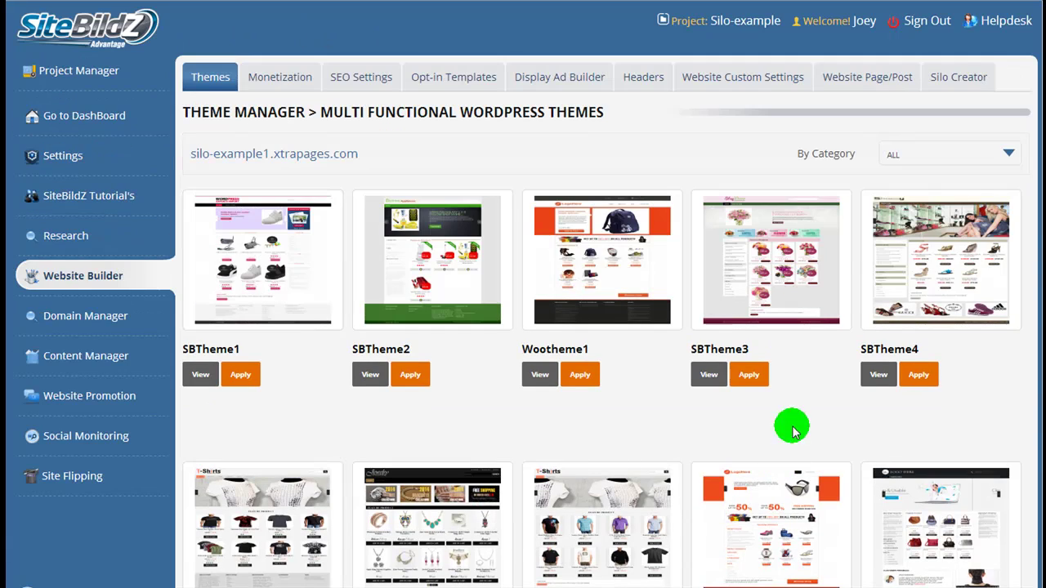
left_click(912, 154)
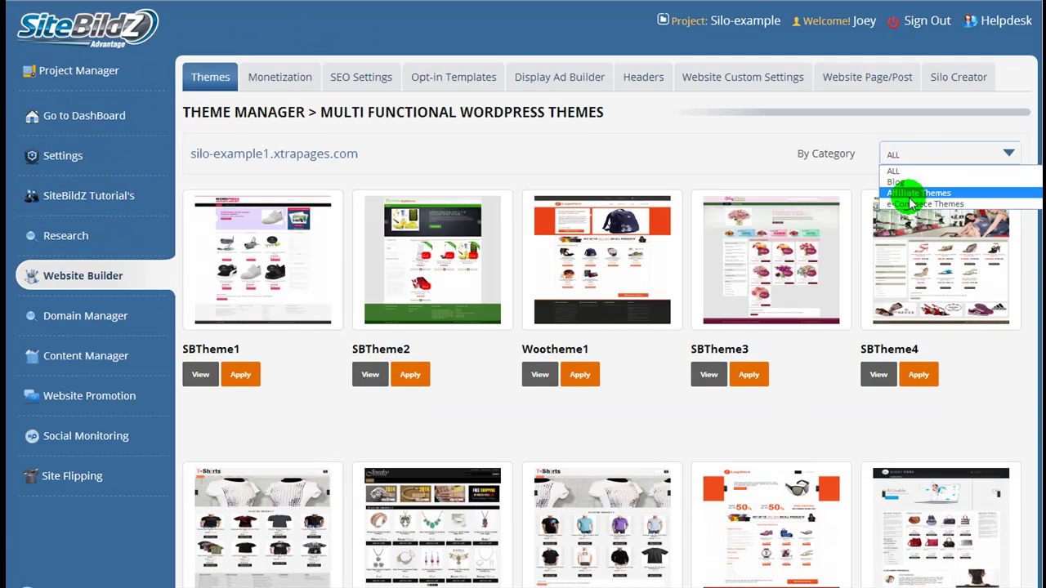
left_click(910, 194)
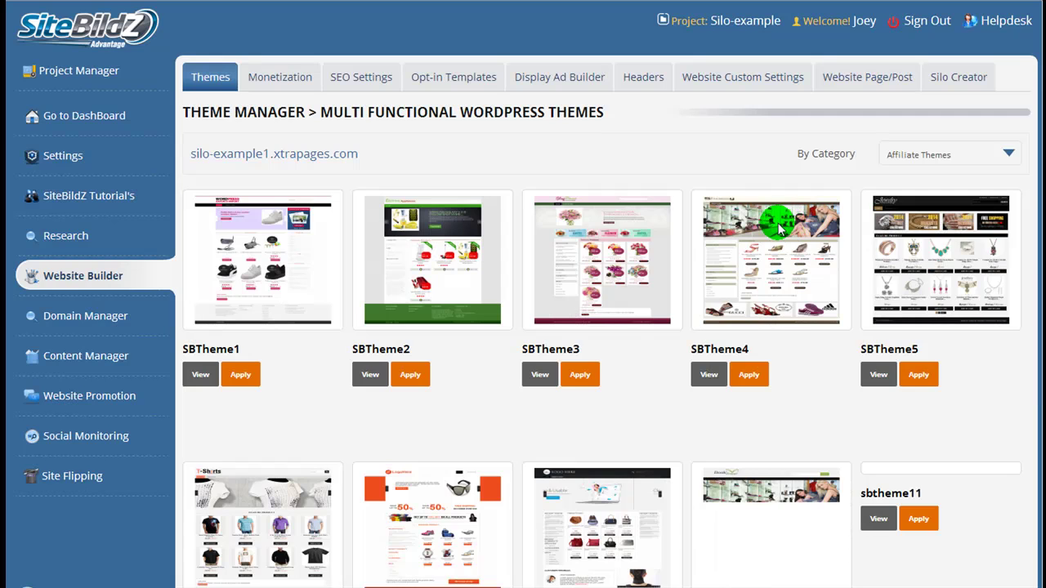
scroll(772, 224, "down", 3)
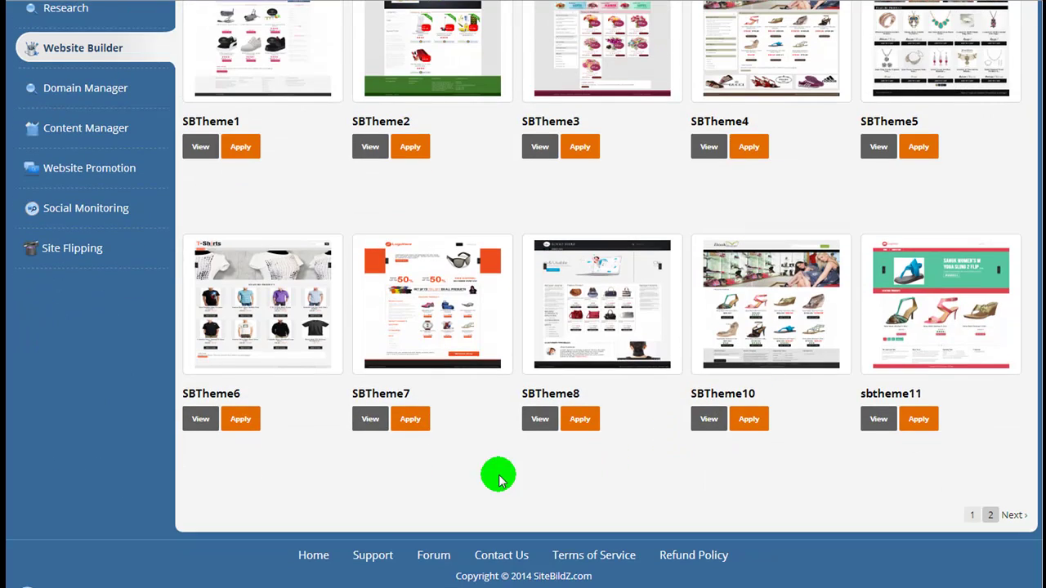
left_click(412, 418)
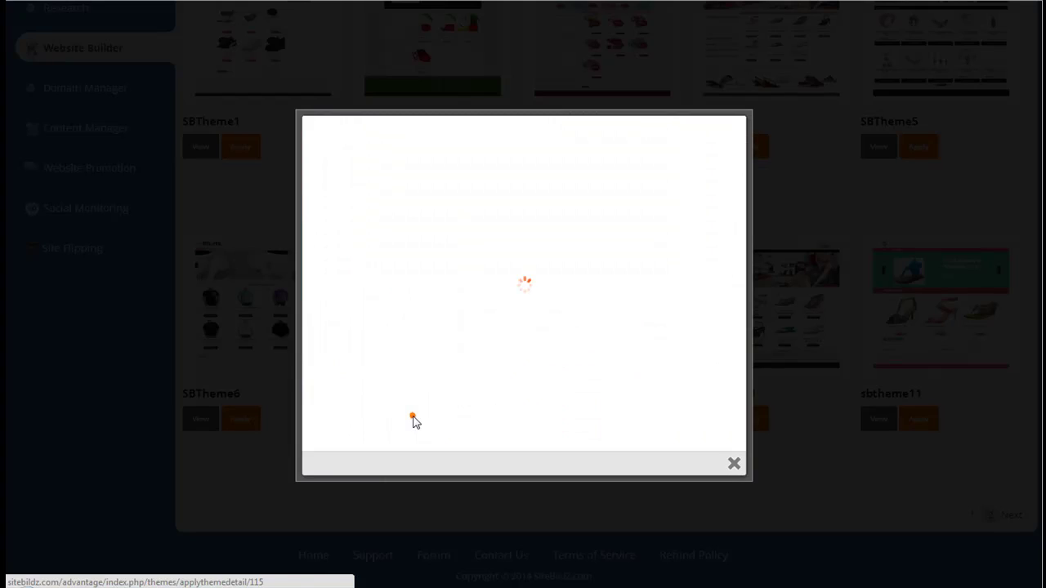
left_click(376, 328)
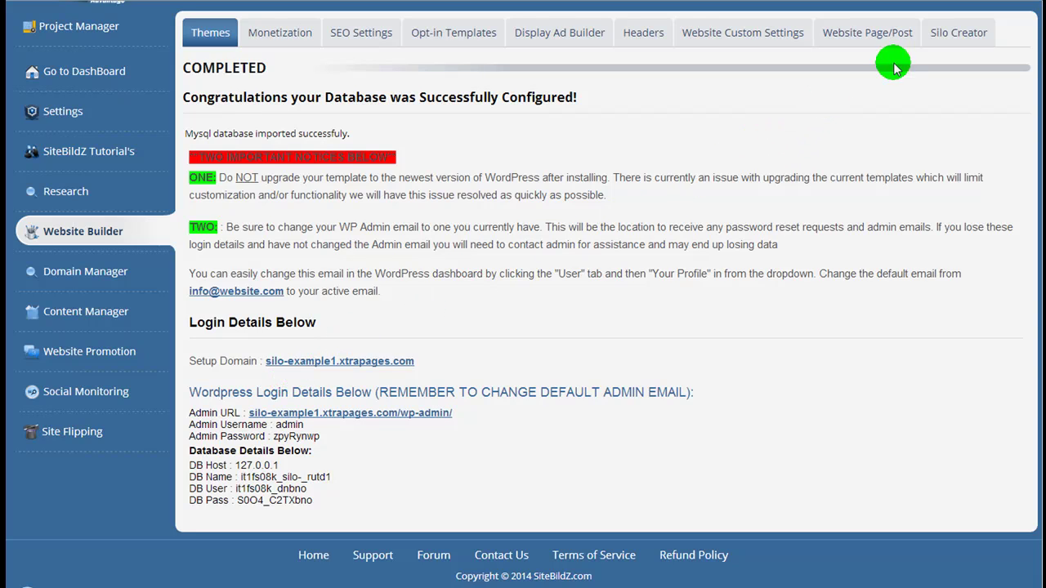
Open the Silo Creator and check the domain and silo choices, keeping silo-example1.xtrapages.com and Silo-Example selected
left_click(954, 37)
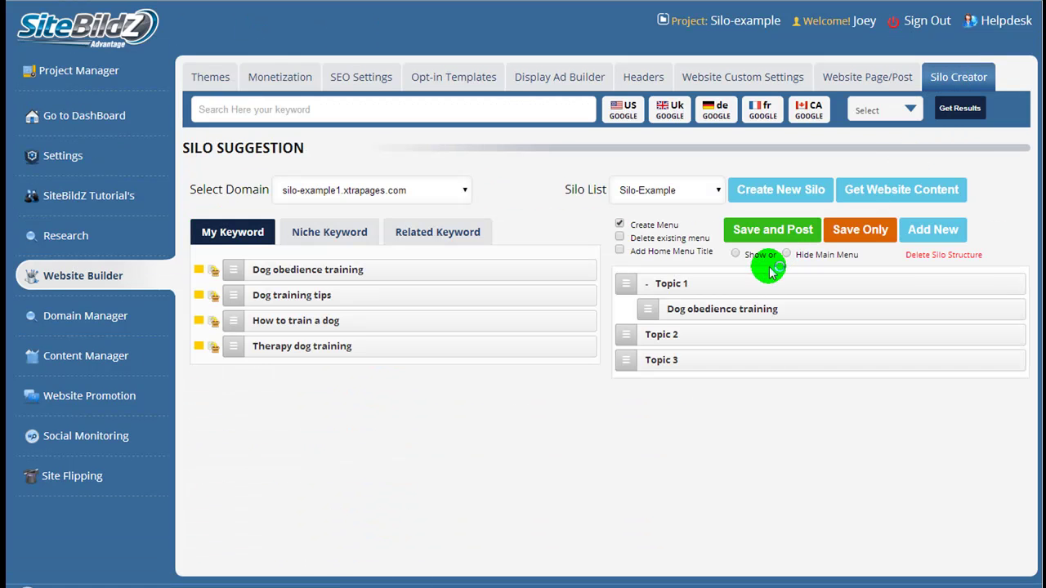
mouse_move(719, 287)
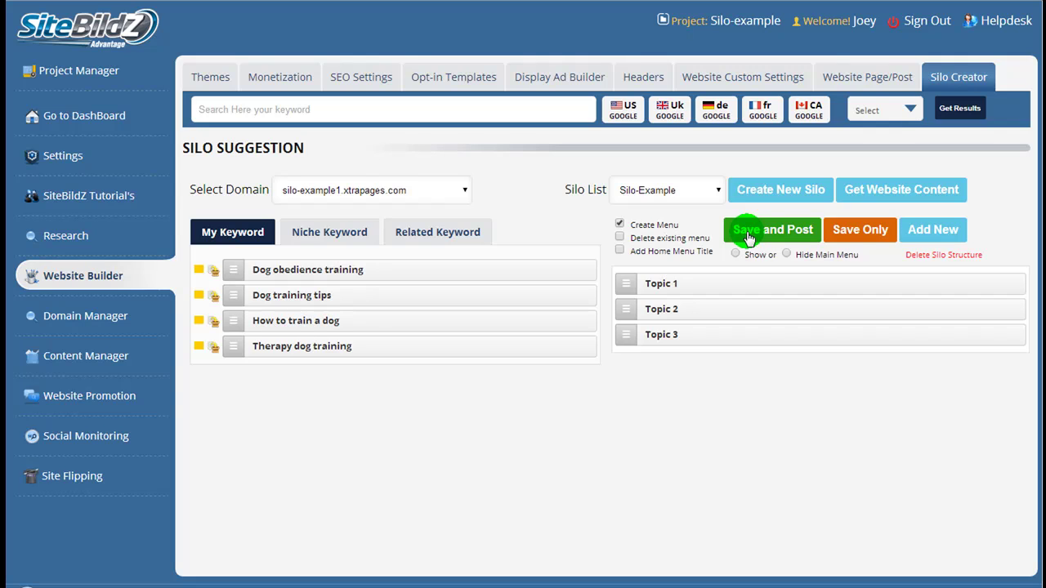
left_click(406, 193)
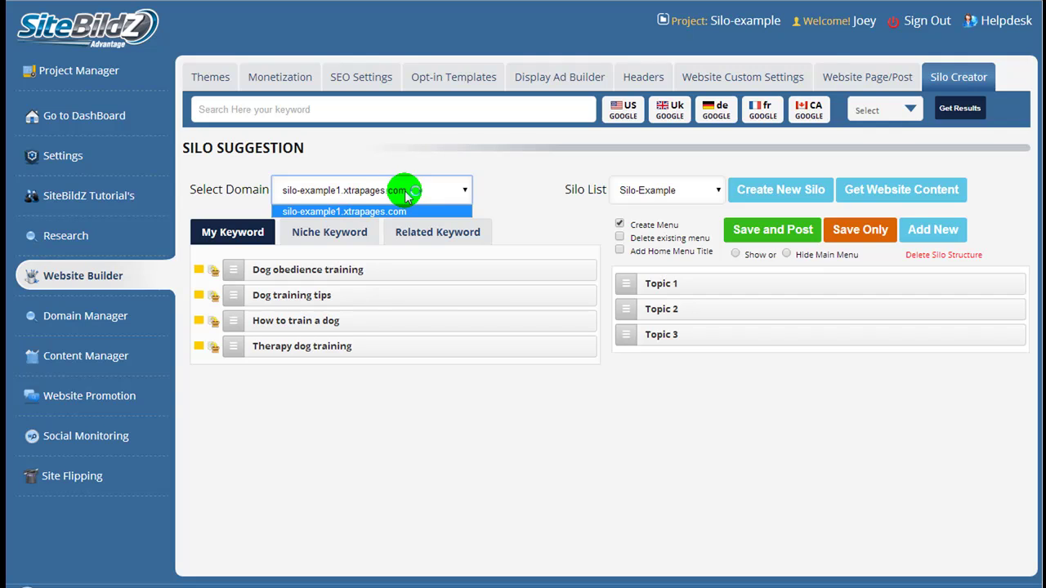
left_click(405, 192)
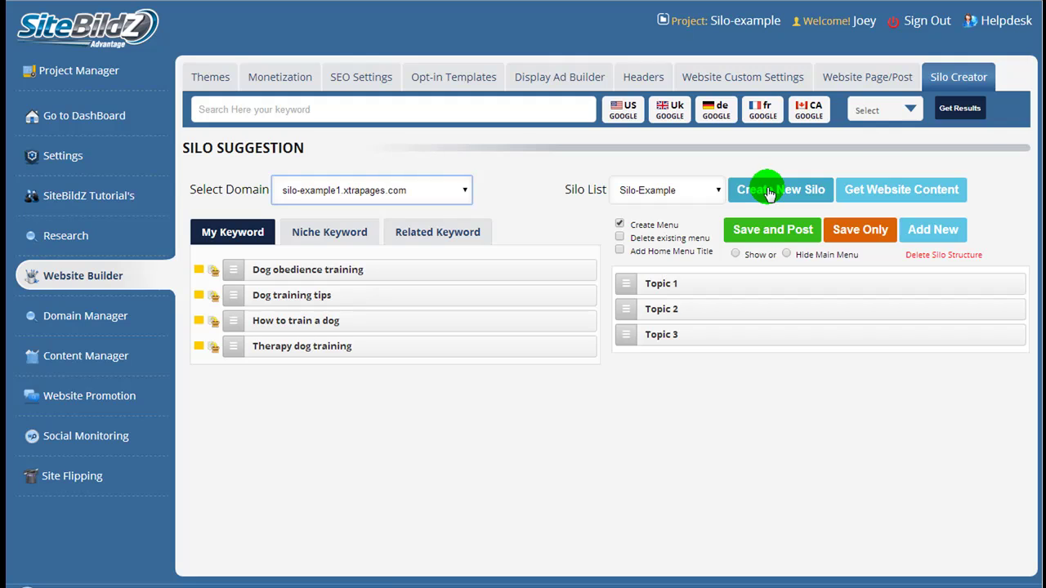
left_click(699, 194)
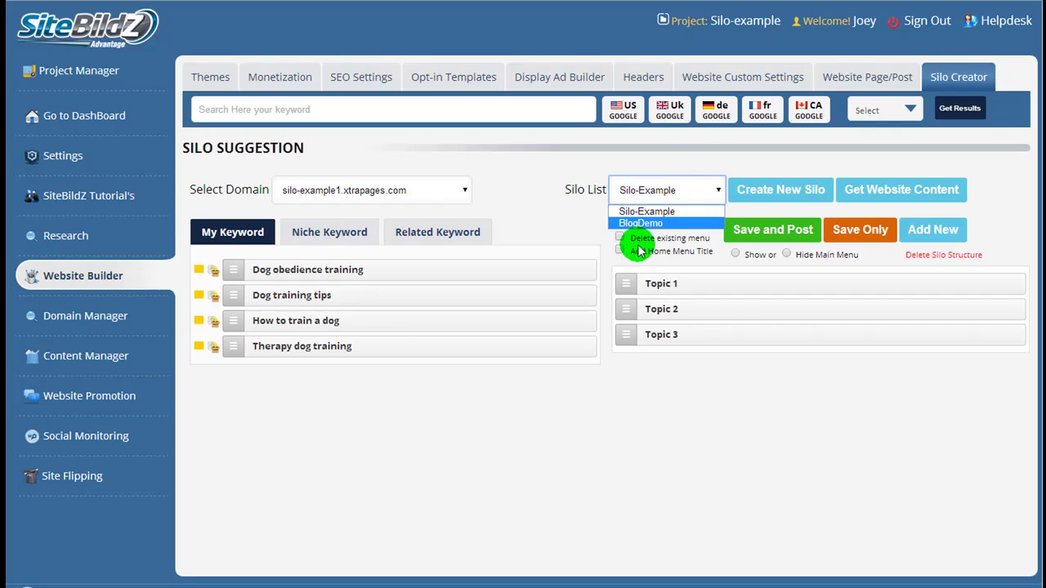
left_click(716, 189)
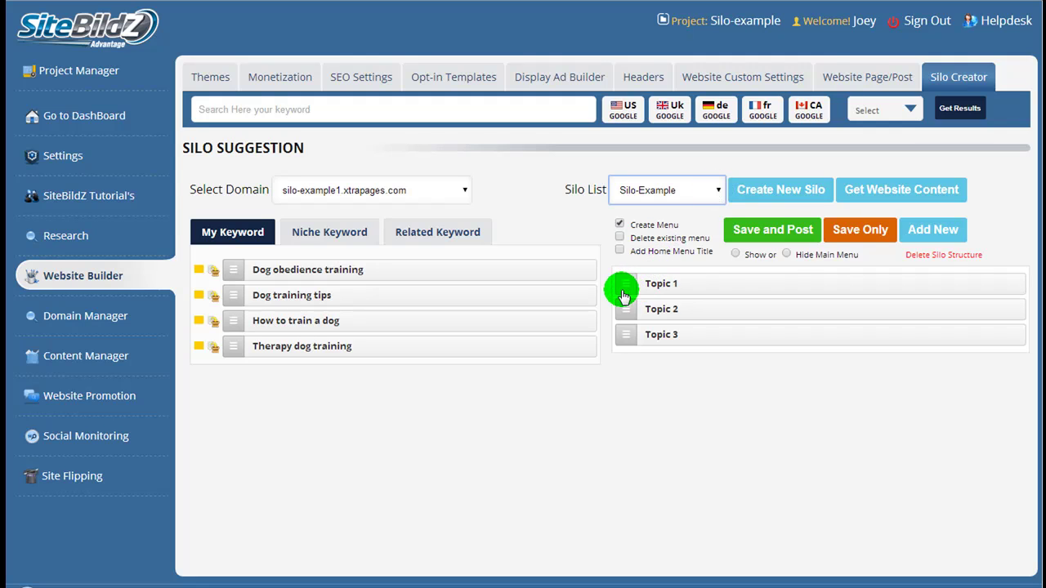
Get keyword results for Dog Training, look at the related keywords, and display the niche keyword suggestions
mouse_move(659, 296)
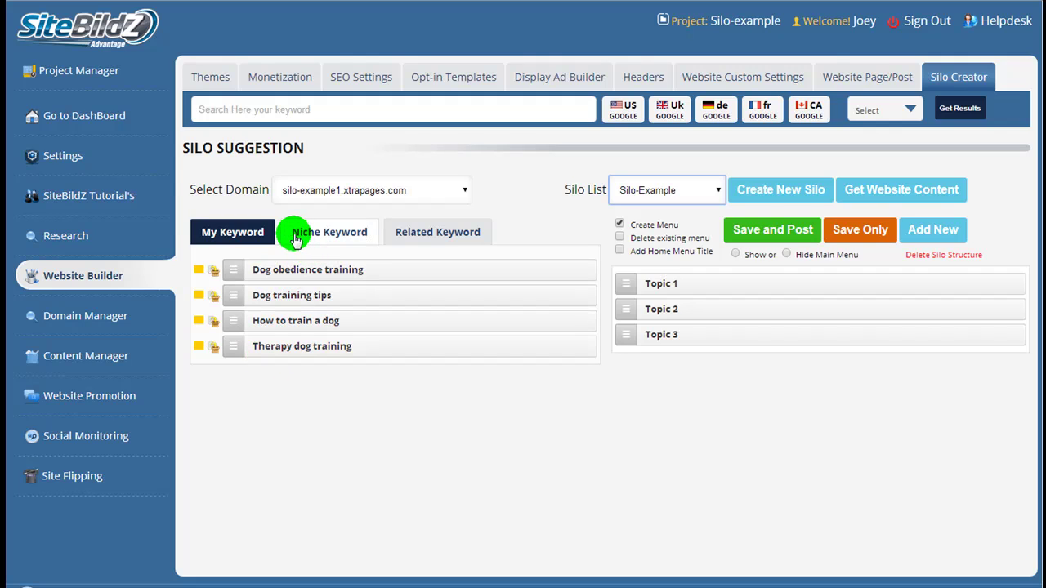
left_click(221, 110)
left_click(223, 111)
type("dog tr")
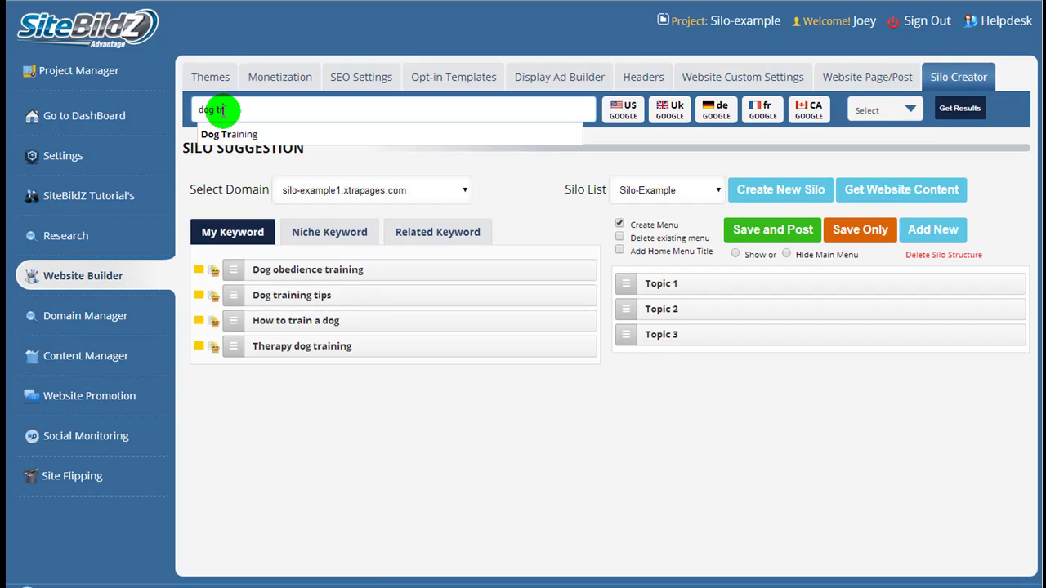
left_click(228, 134)
left_click(960, 108)
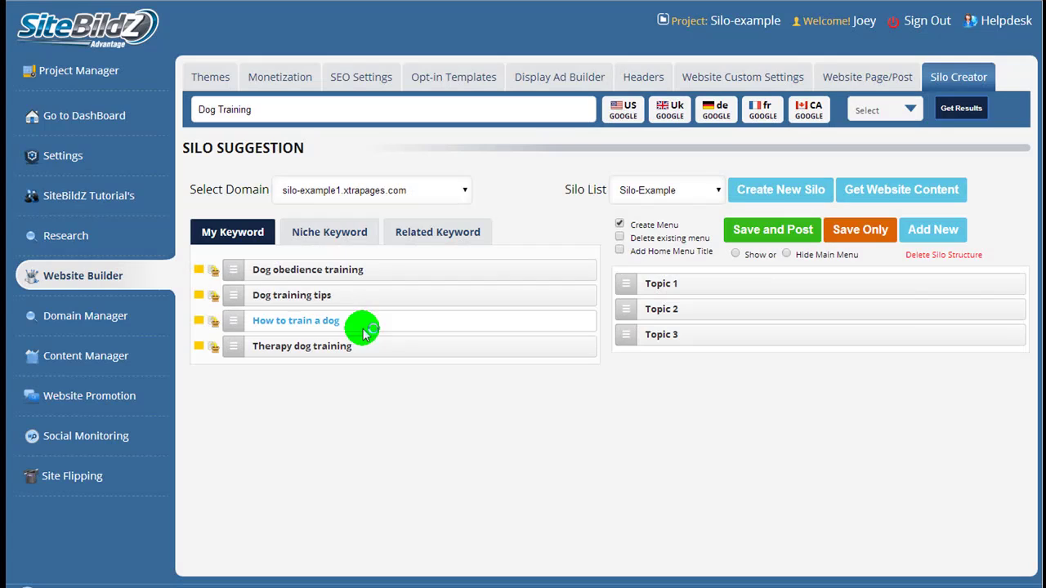
left_click(303, 232)
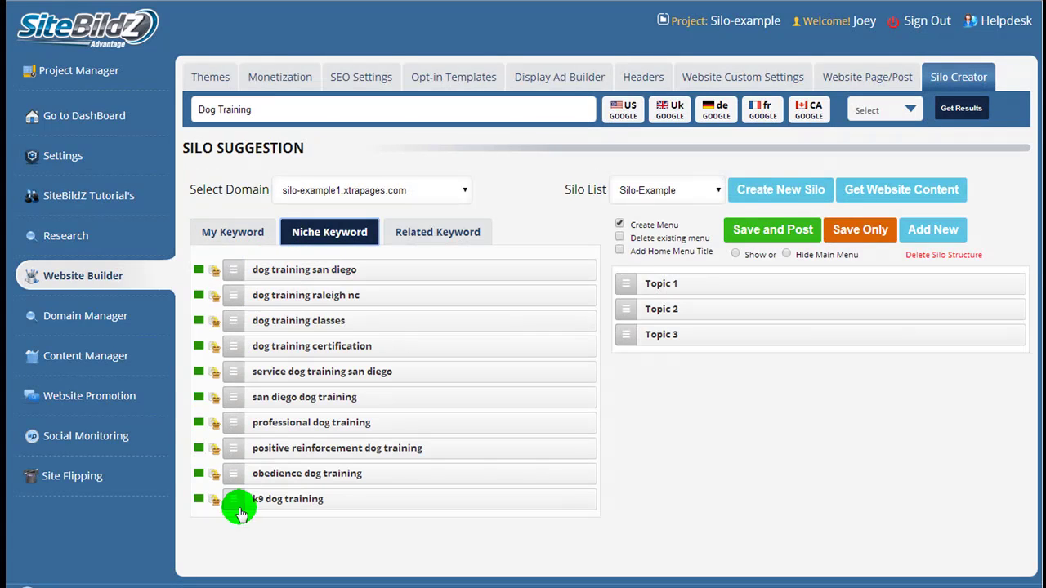
left_click(434, 232)
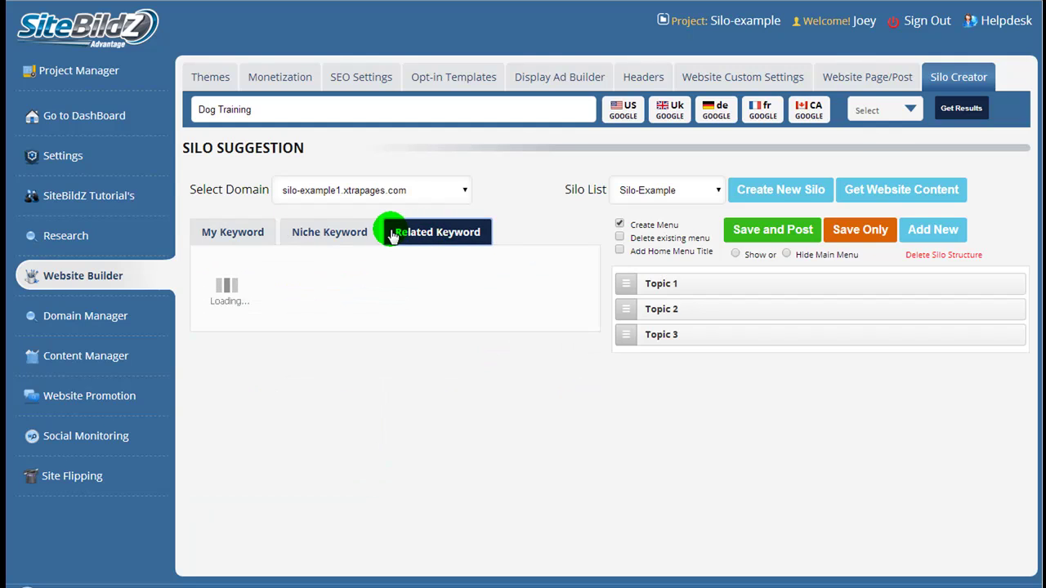
left_click(328, 232)
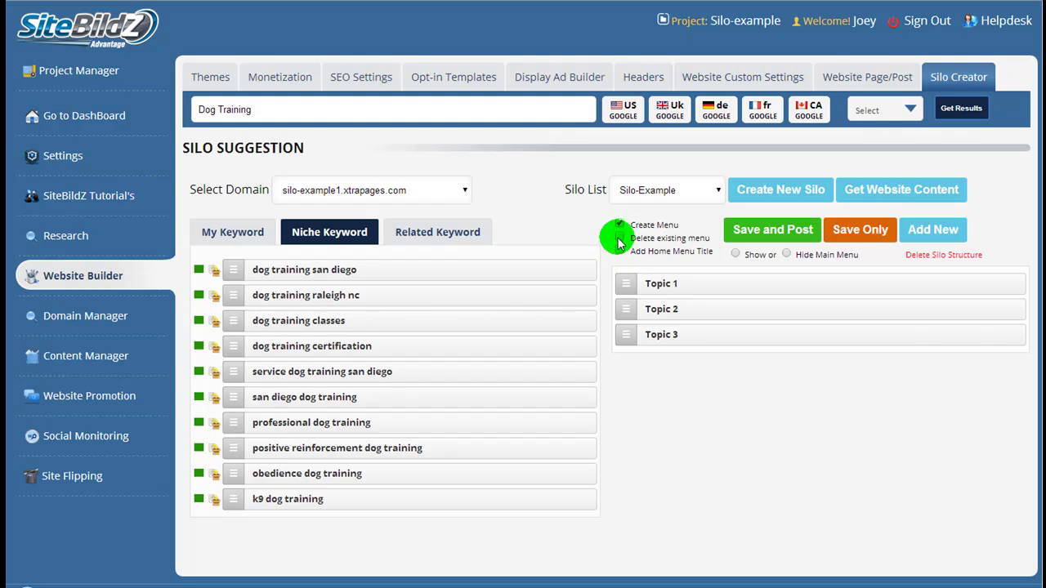
Set the silo to delete the existing menu, add the home menu title Home, and show the main menu as an Inline Menu
left_click(619, 238)
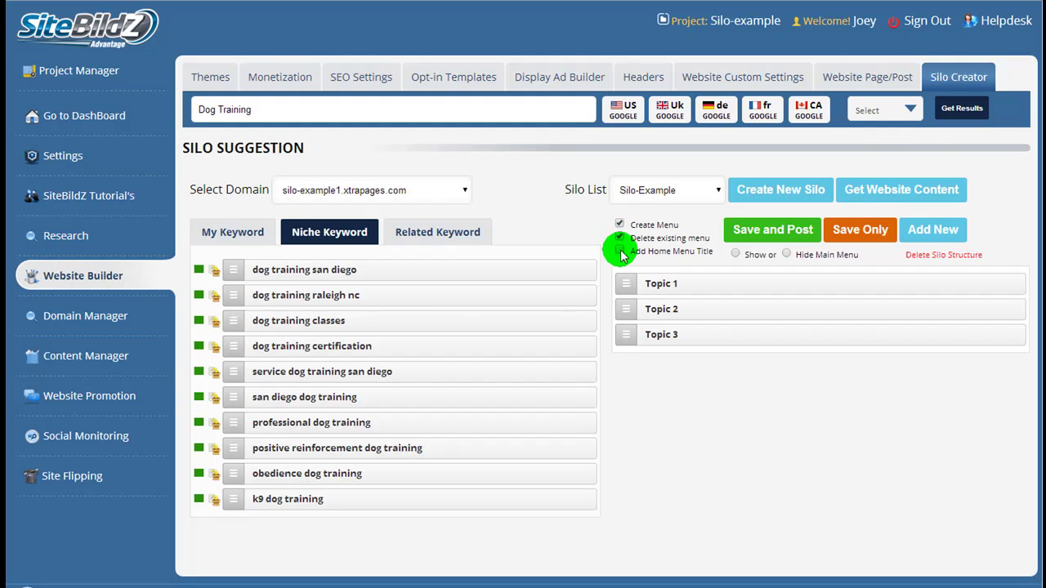
left_click(620, 252)
left_click(623, 279)
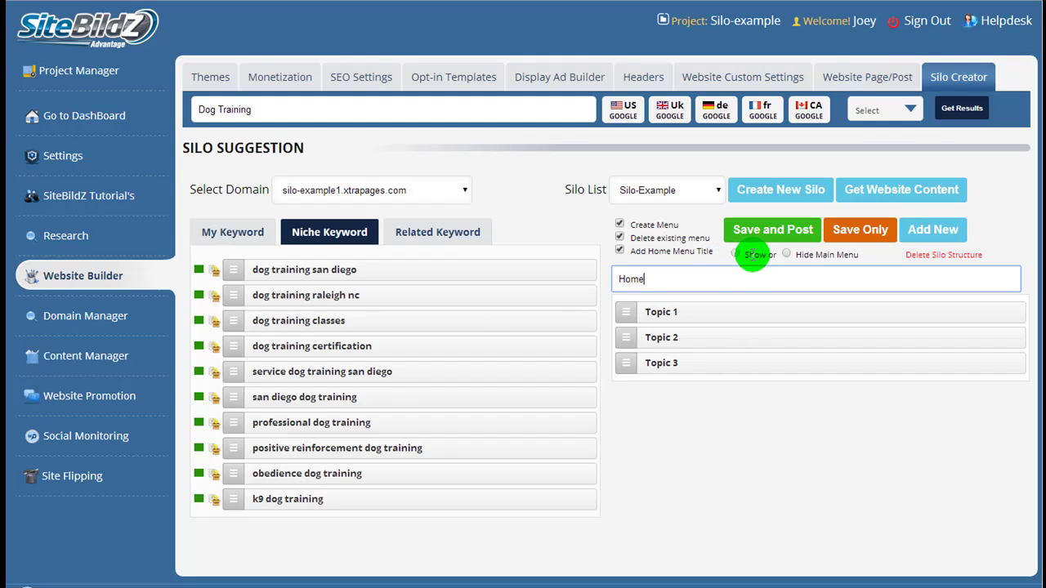
left_click(735, 255)
left_click(701, 308)
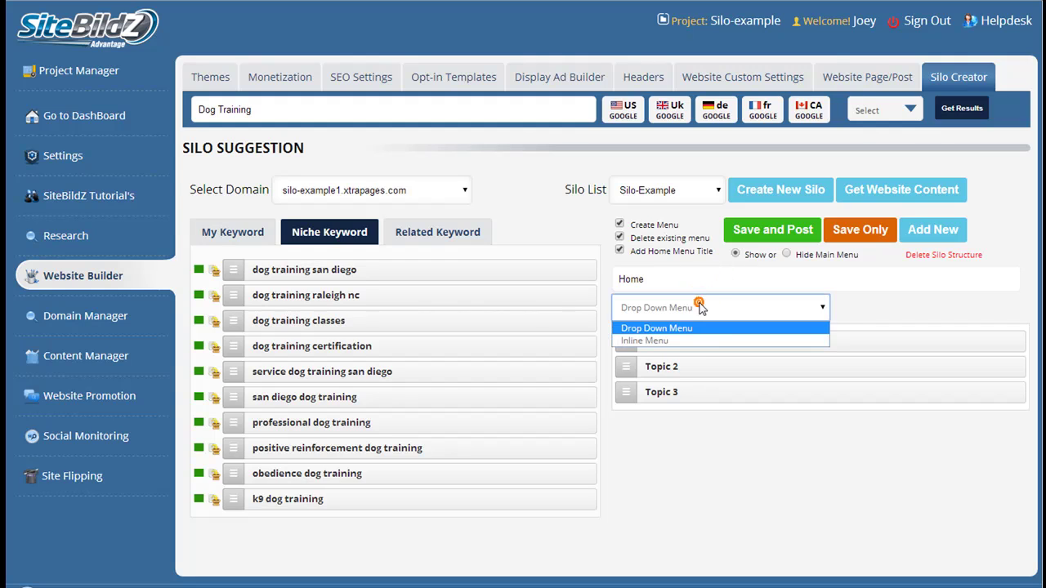
left_click(670, 342)
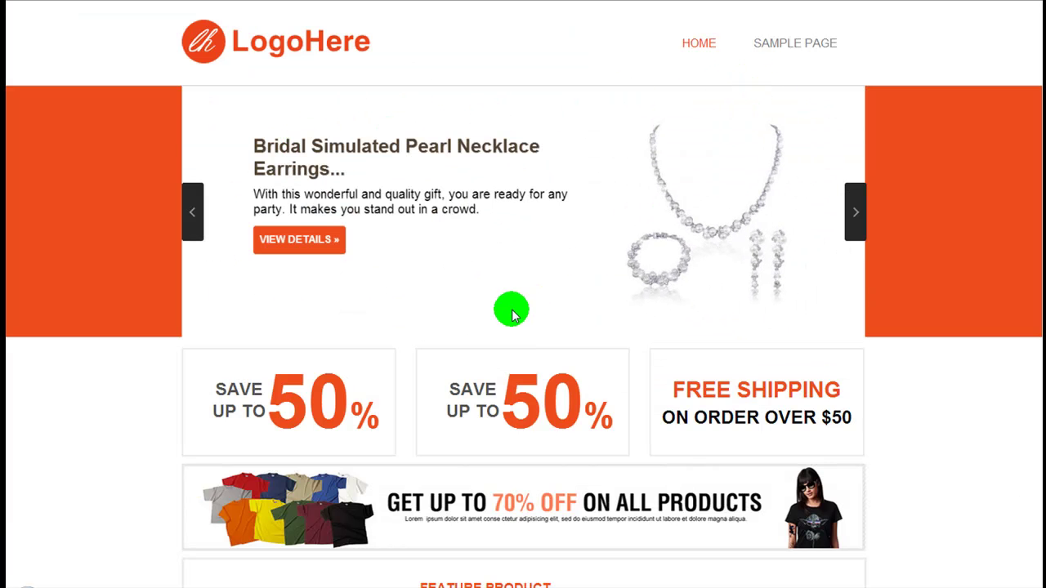
Look over the live site's home page and its current navigation from header to footer
scroll(511, 308, "down", 7)
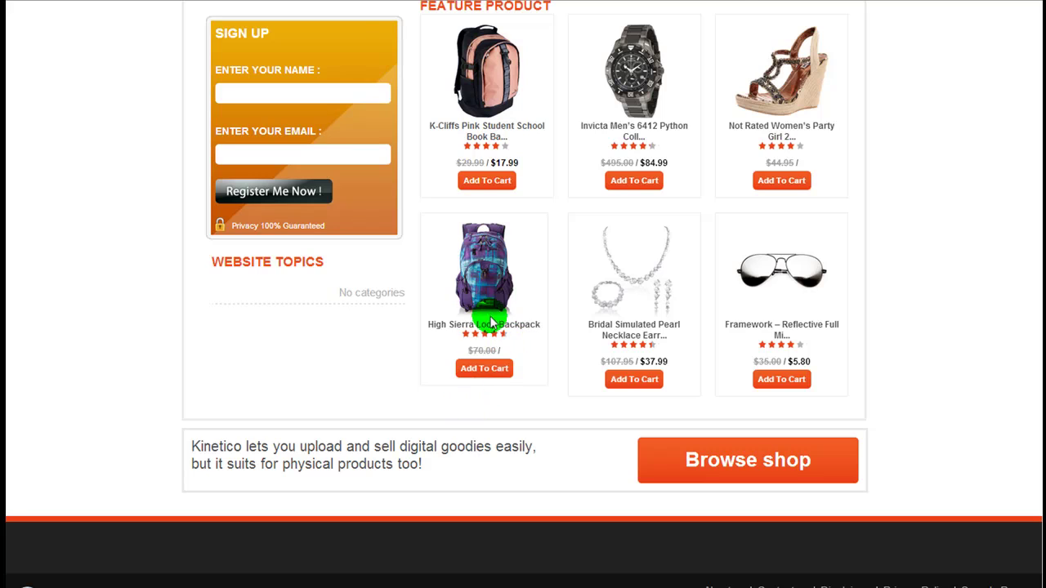
scroll(484, 360, "up", 4)
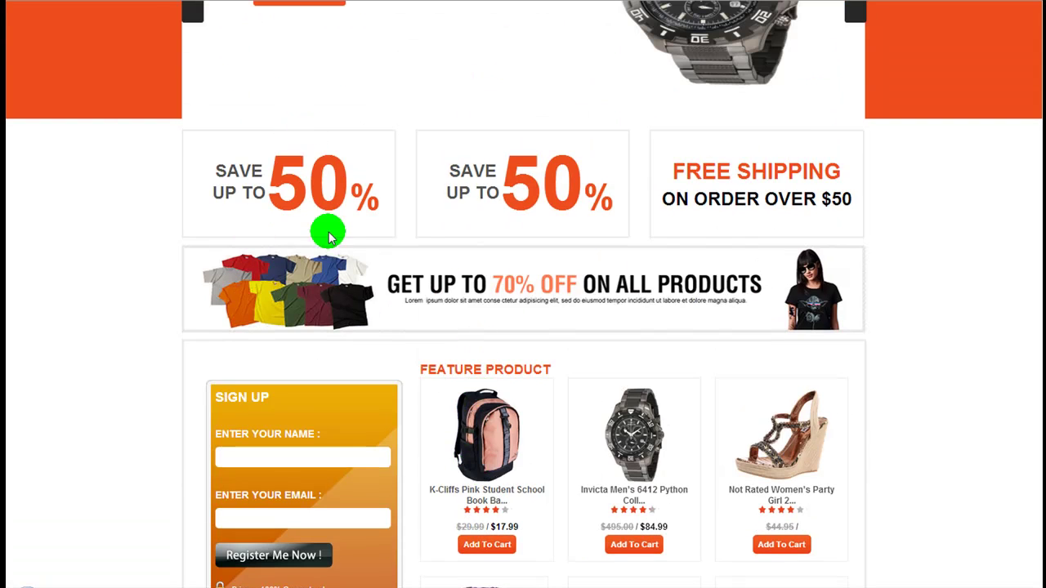
scroll(339, 238, "up", 3)
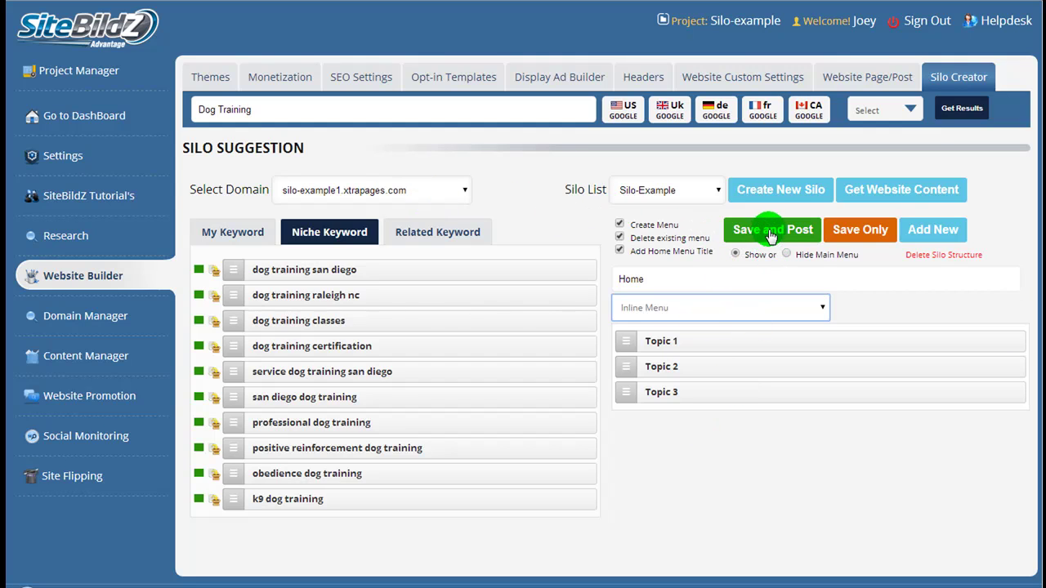
Save and post the three-topic silo structure, and reload the live site
left_click(769, 230)
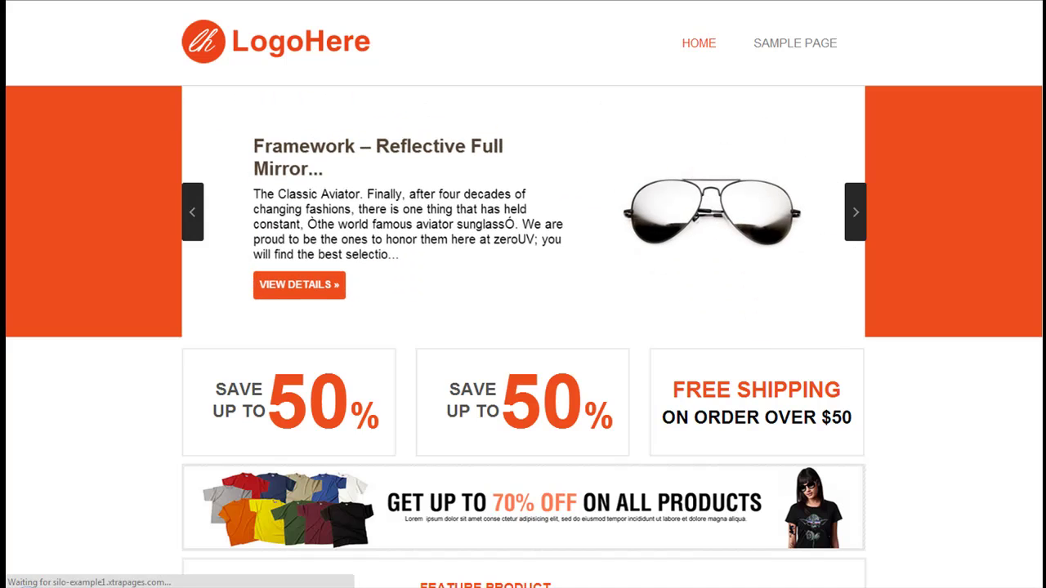
key("F5")
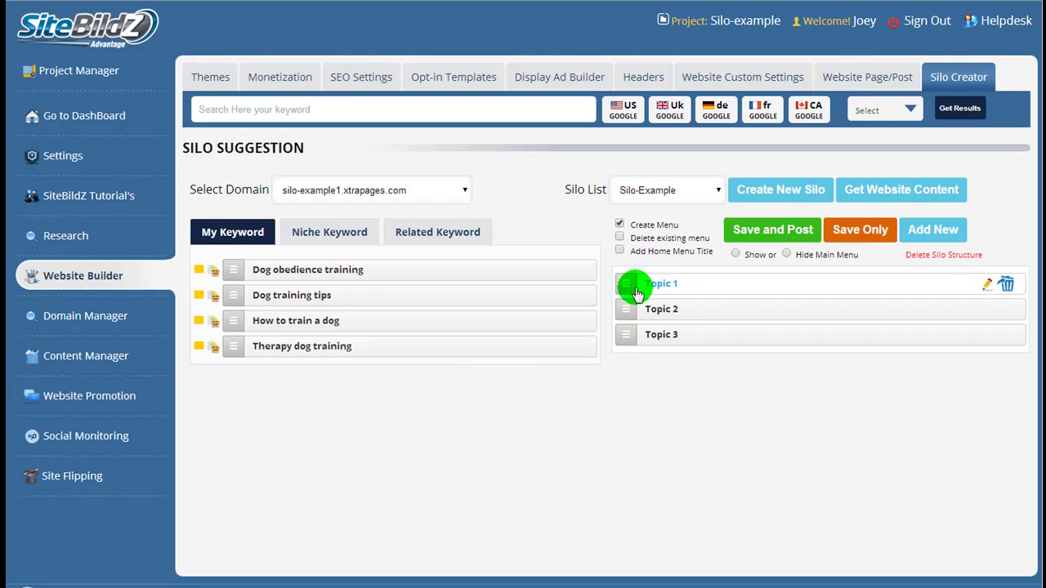
Place the keyword Dog obedience training as a subtopic beneath Topic 1 in the silo
left_click_drag(636, 293, 642, 291)
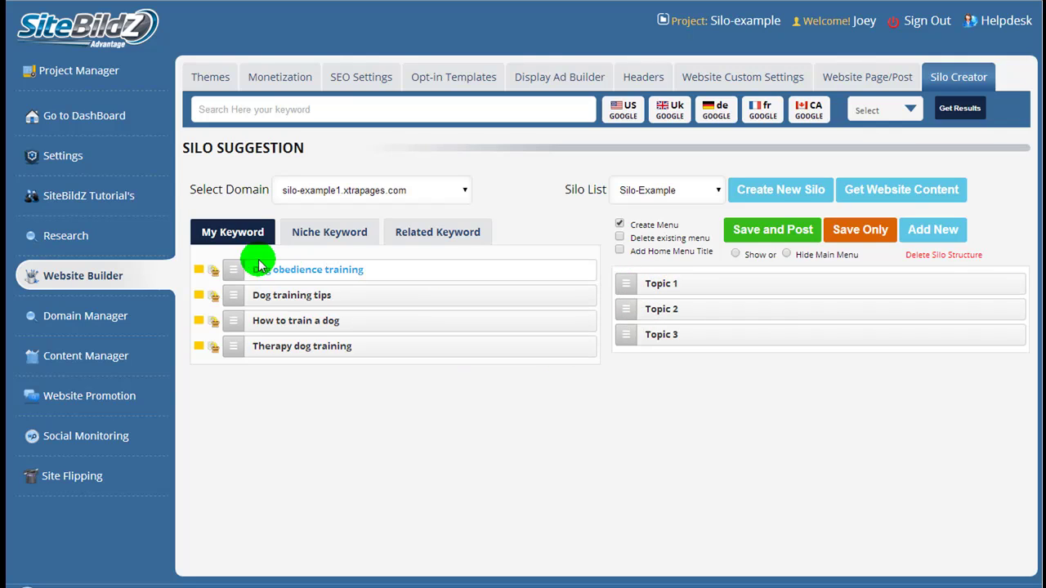
left_click_drag(234, 273, 667, 316)
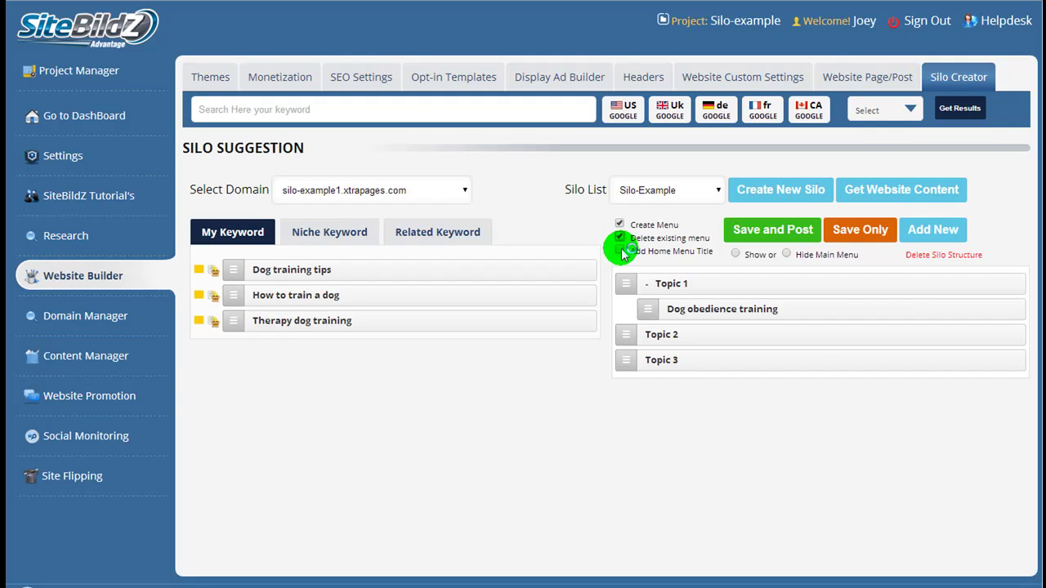
Enable deleting the existing menu, add the home menu title Home, and show the main menu as Inline Menu for the expanded silo
left_click(620, 251)
left_click(627, 279)
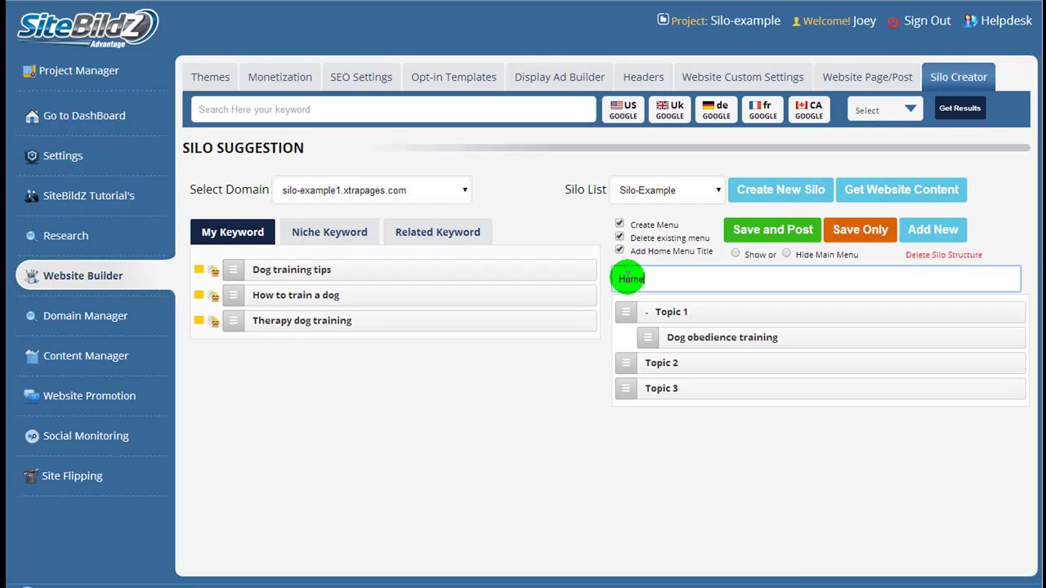
left_click(735, 255)
left_click(677, 306)
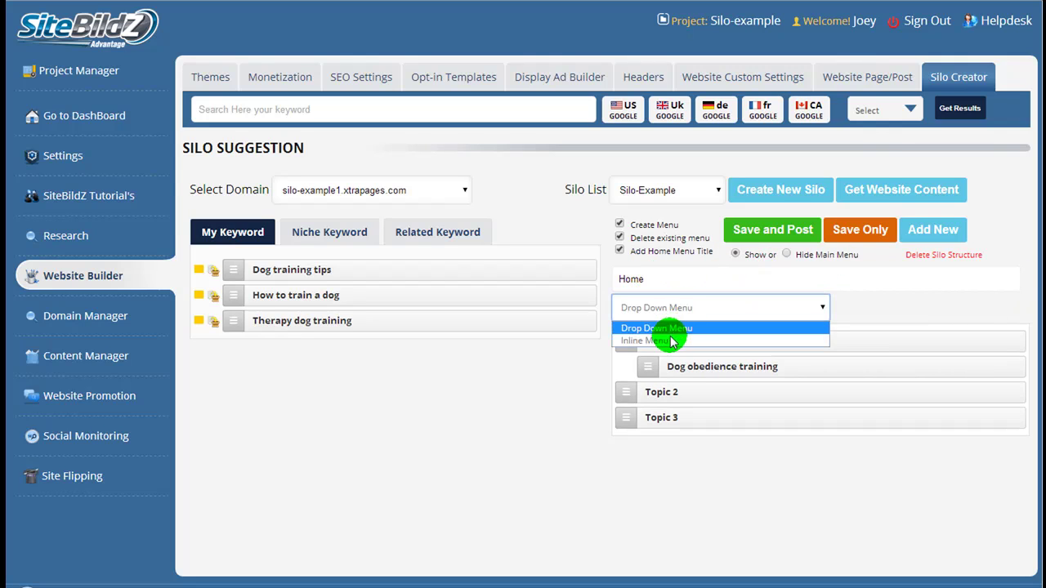
left_click(668, 341)
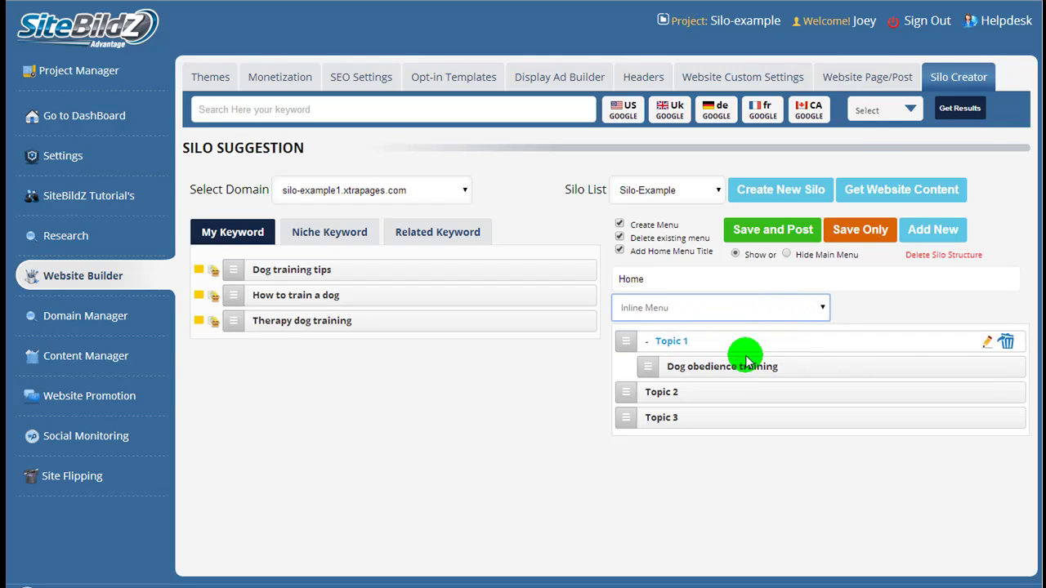
Save and post the expanded silo structure, and open the Topic 1 page on the live site
left_click(750, 232)
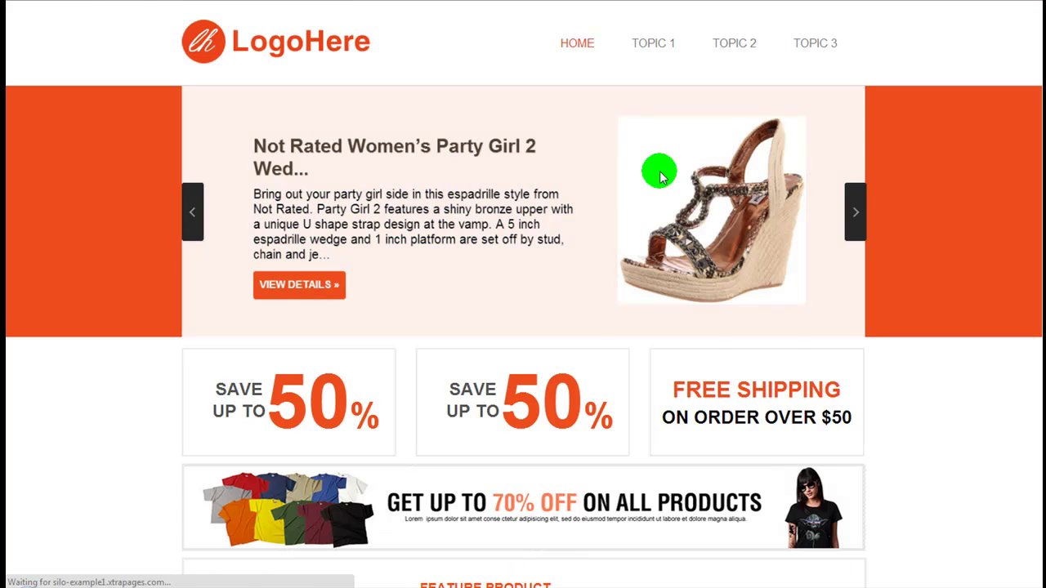
left_click(653, 45)
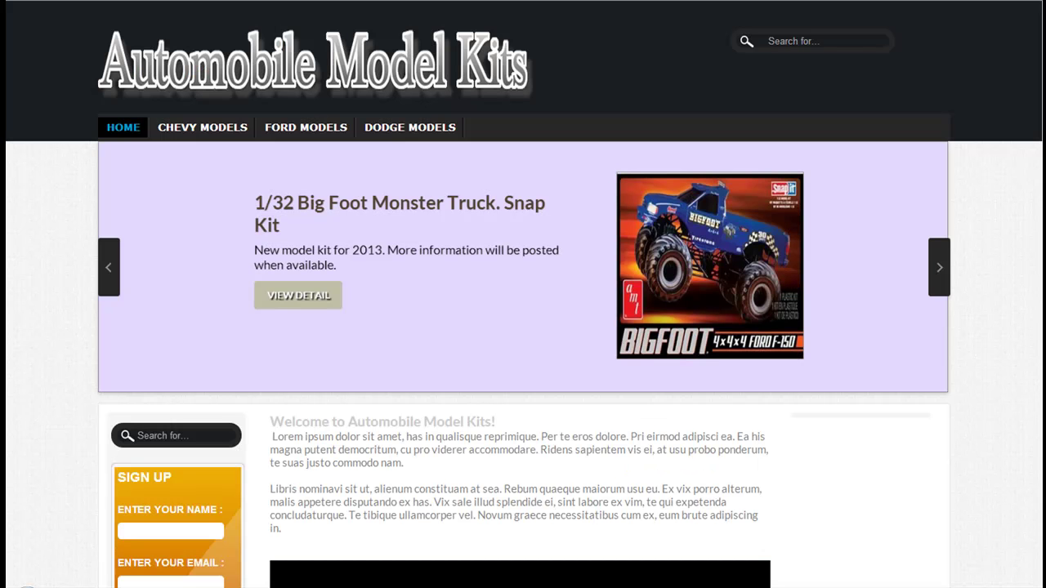
Look through the Automobile Model Kits demo home page, including its navigation, content and featured products
scroll(14, 104, "down", 6)
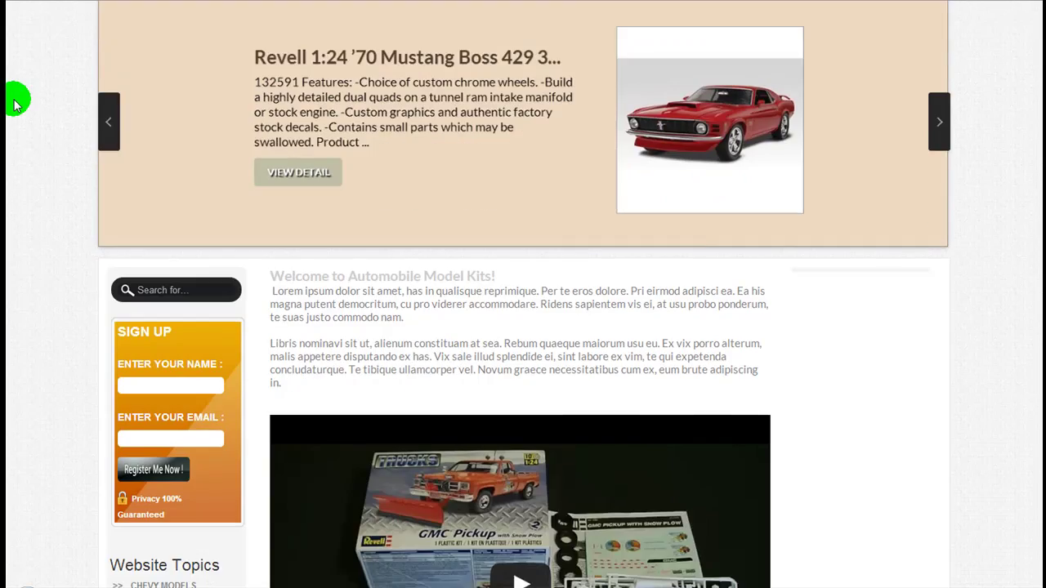
scroll(14, 105, "down", 5)
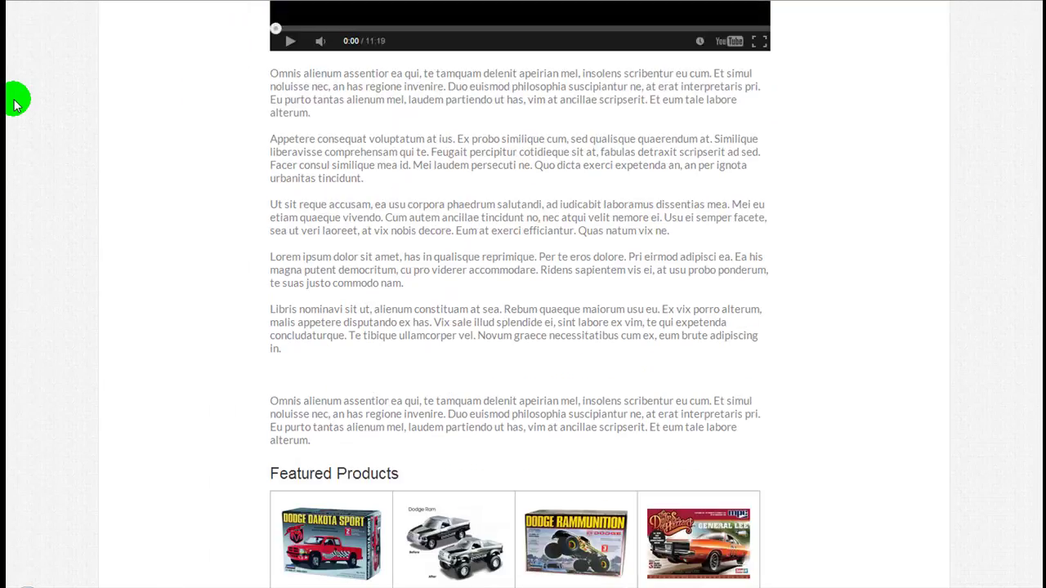
scroll(14, 104, "up", 12)
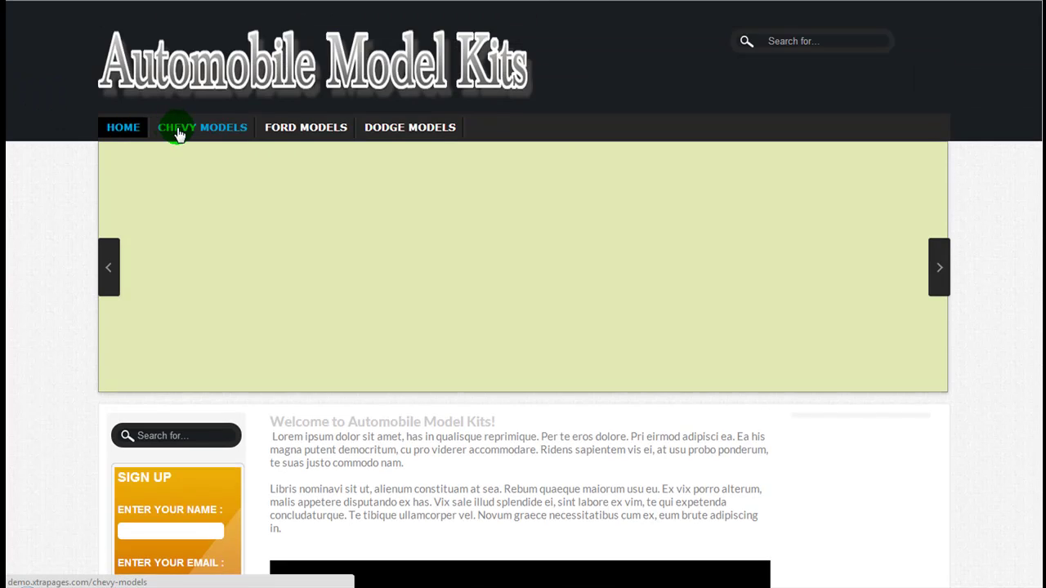
Open Newer Style Chevy Models by way of Chevy Models, and examine its breadcrumb trail, sidebar links and topics
left_click(187, 130)
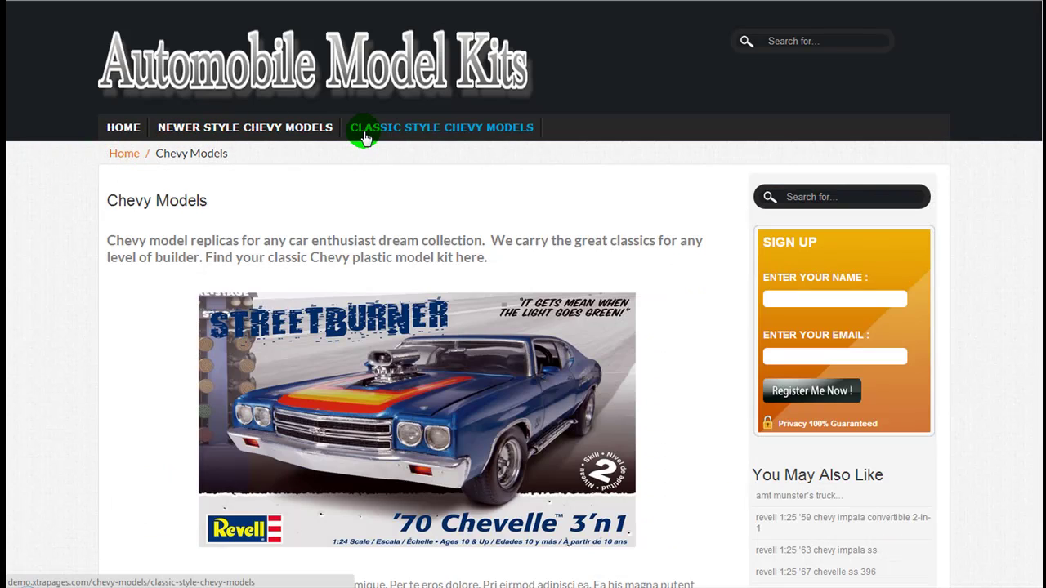
left_click(293, 133)
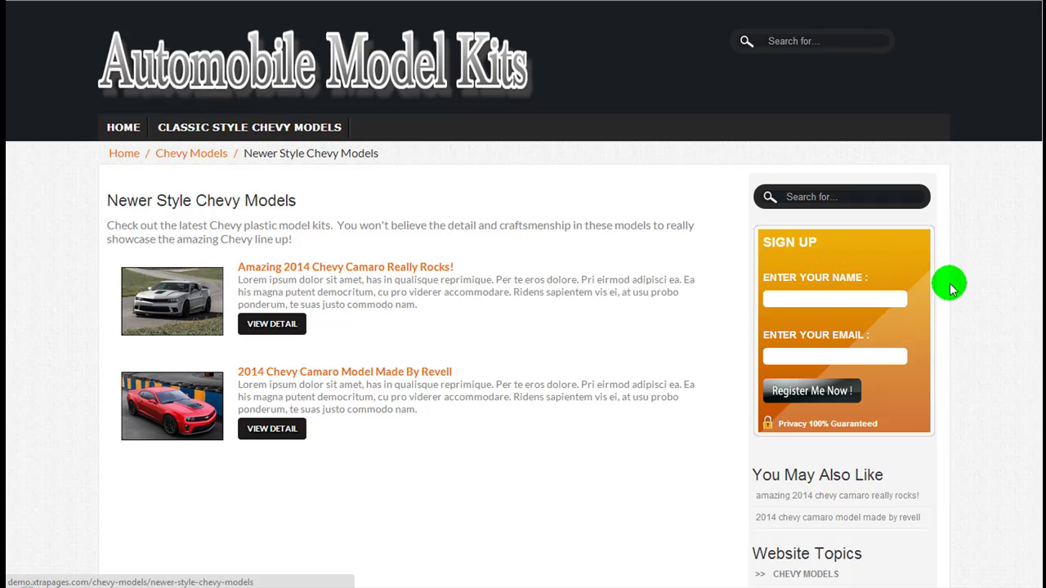
scroll(981, 311, "down", 3)
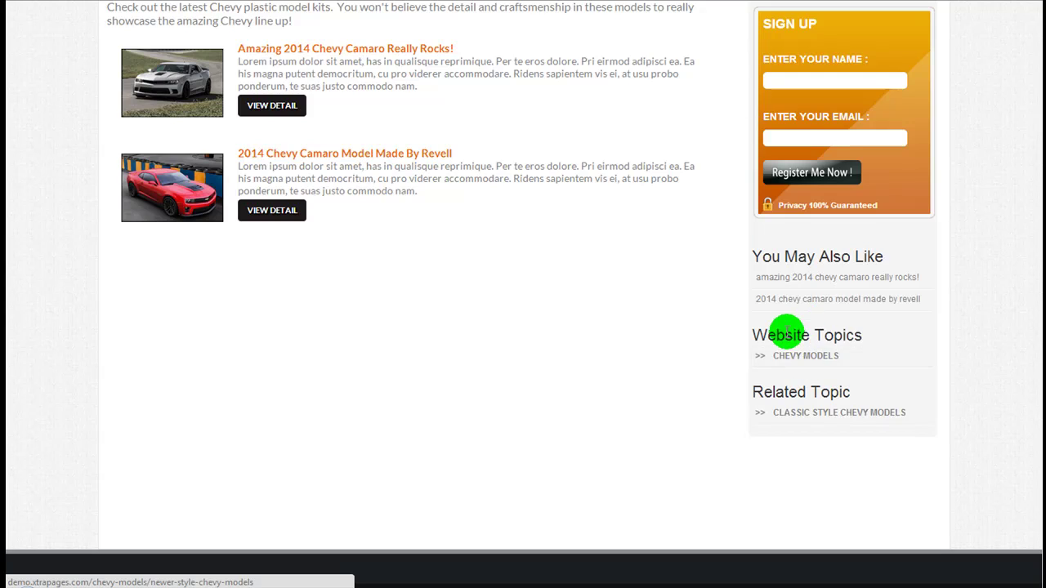
scroll(786, 331, "up", 3)
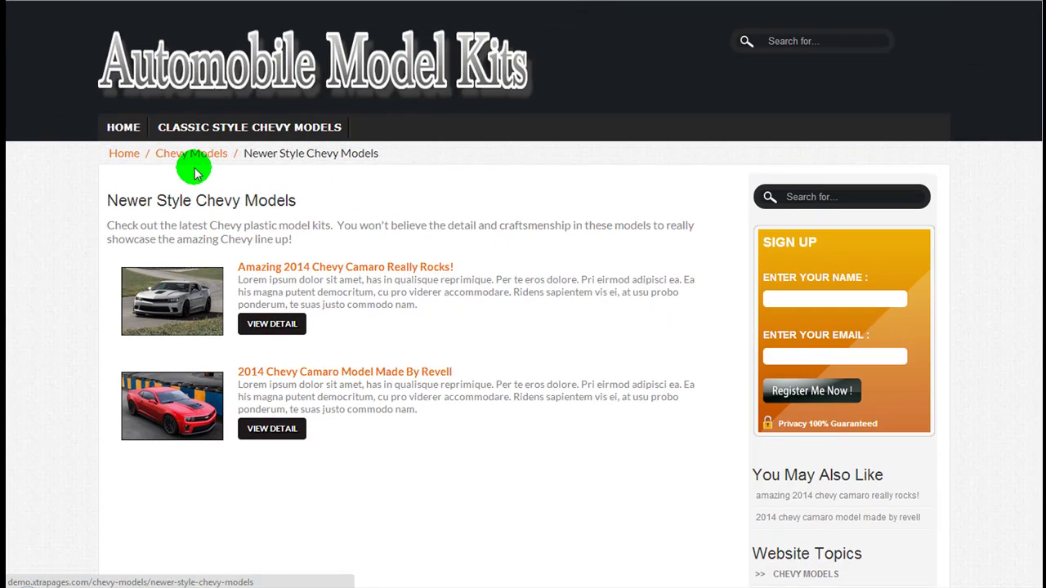
scroll(700, 393, "down", 1)
scroll(707, 405, "down", 1)
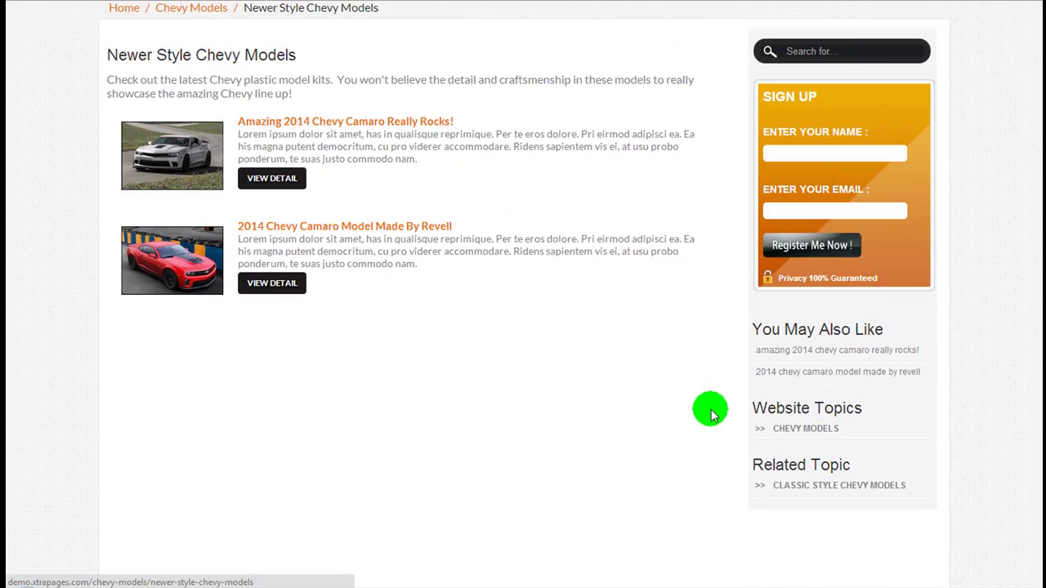
scroll(711, 417, "down", 2)
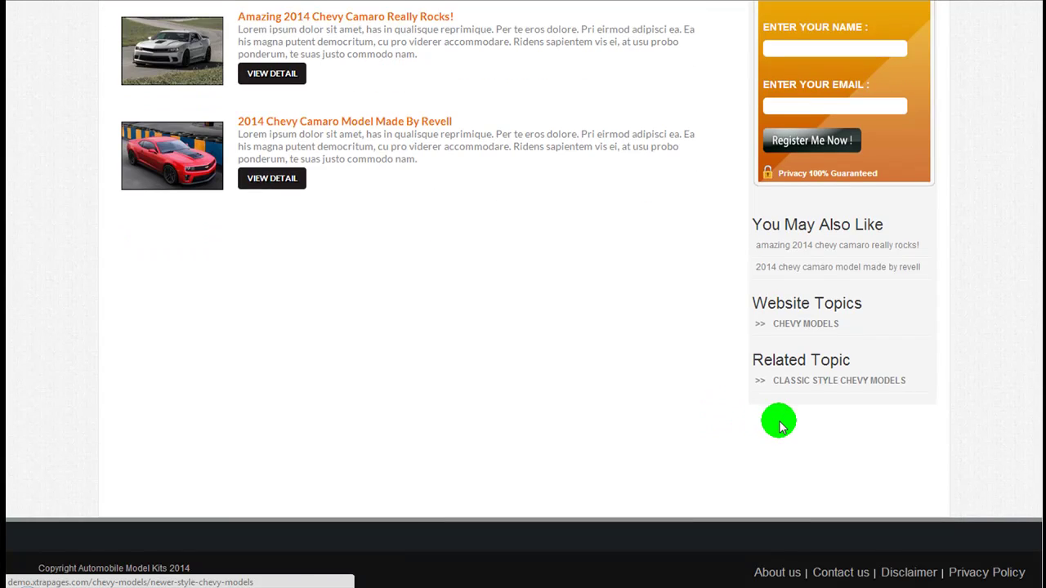
Open the Amazing 2014 Chevy Camaro Really Rocks! article from You May Also Like, and examine its breadcrumb trail and related post
left_click(789, 246)
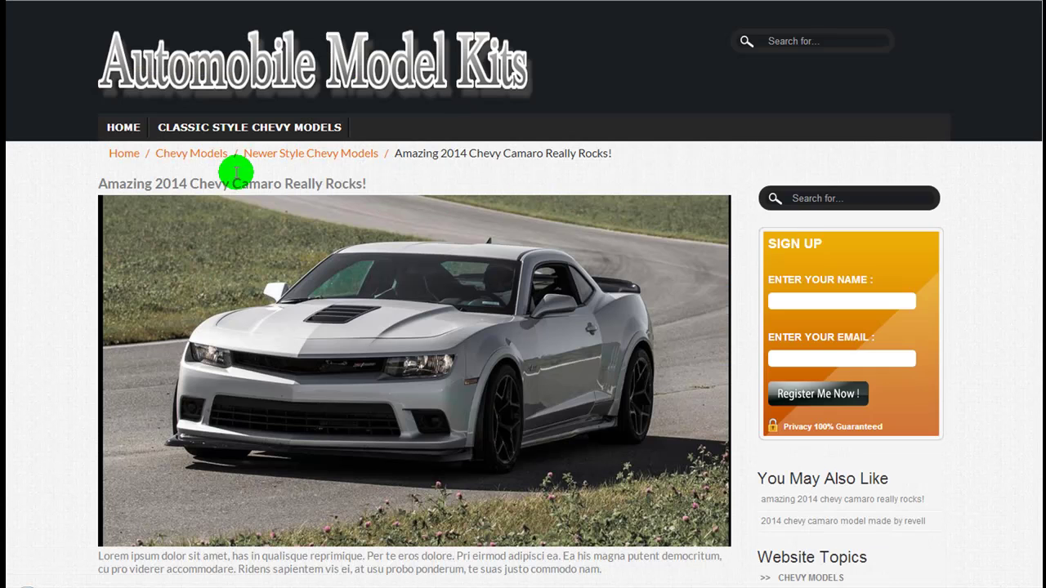
scroll(9, 287, "down", 5)
scroll(10, 287, "down", 4)
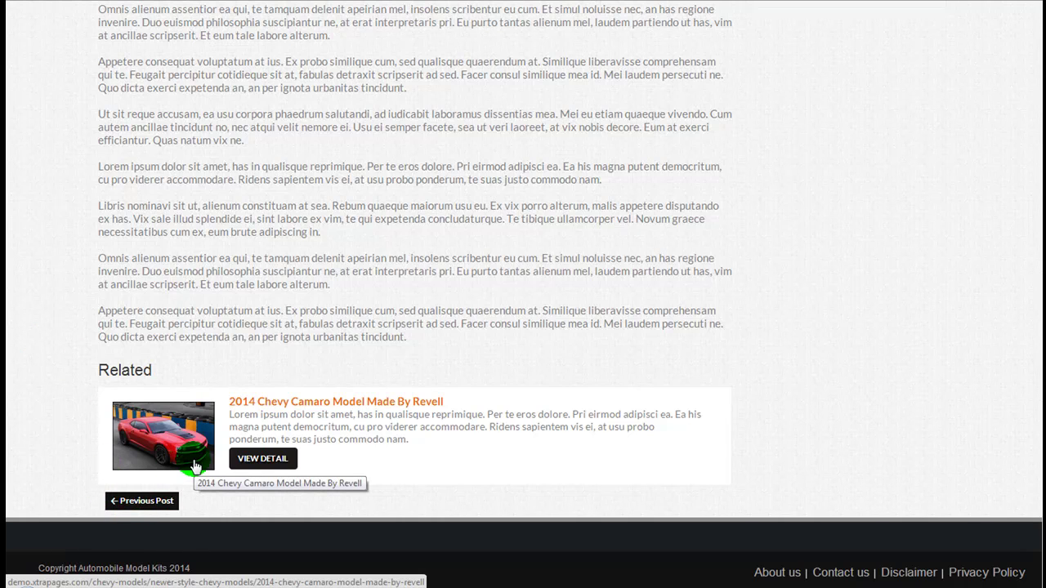
scroll(193, 464, "up", 5)
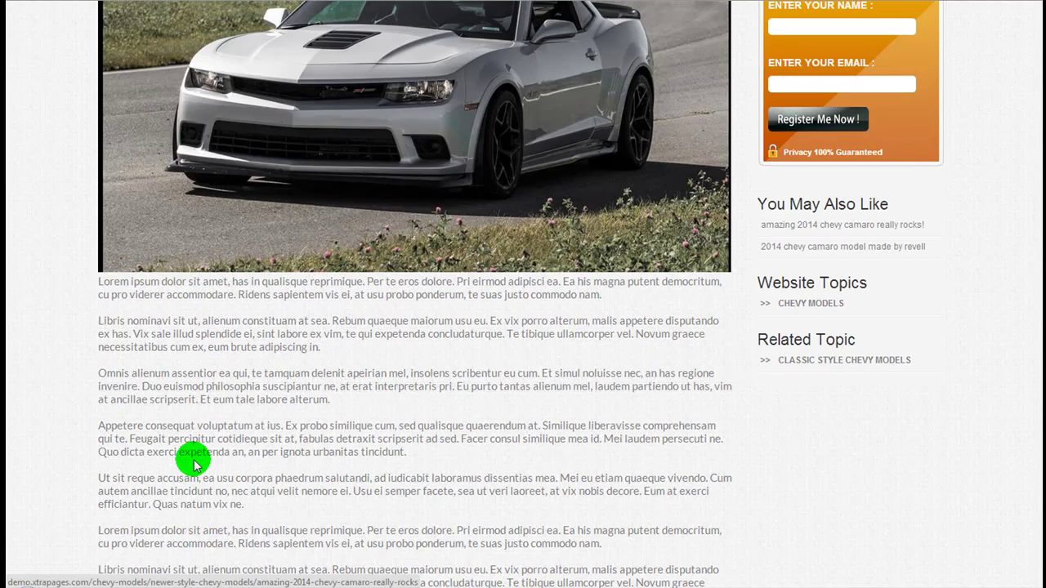
scroll(194, 464, "up", 3)
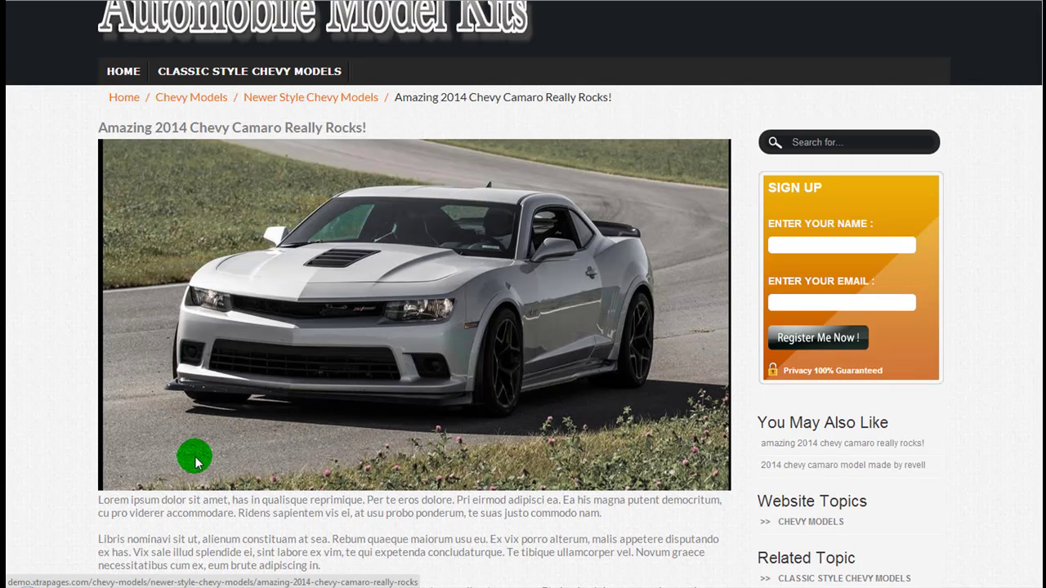
scroll(194, 464, "up", 1)
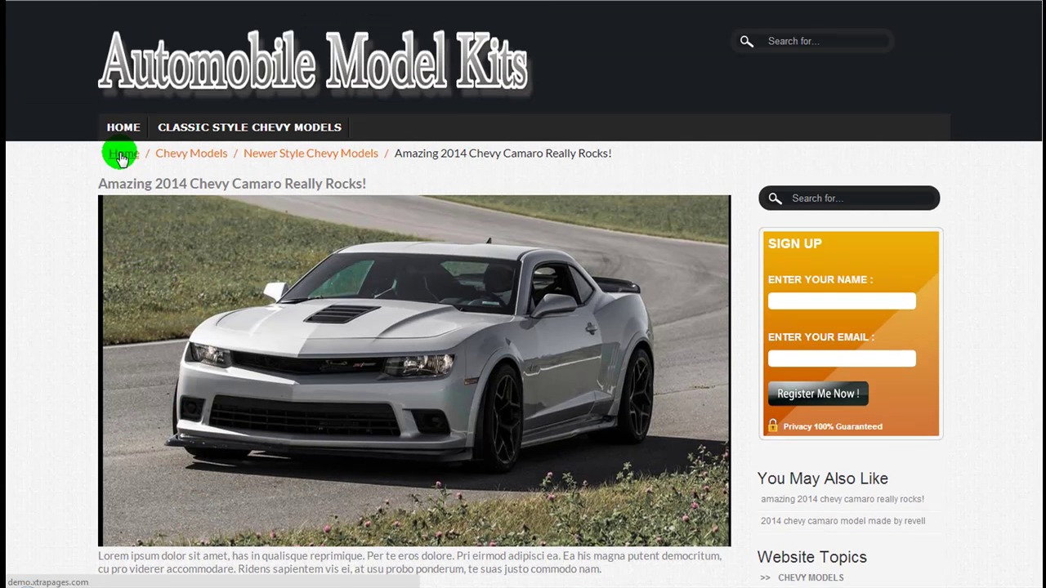